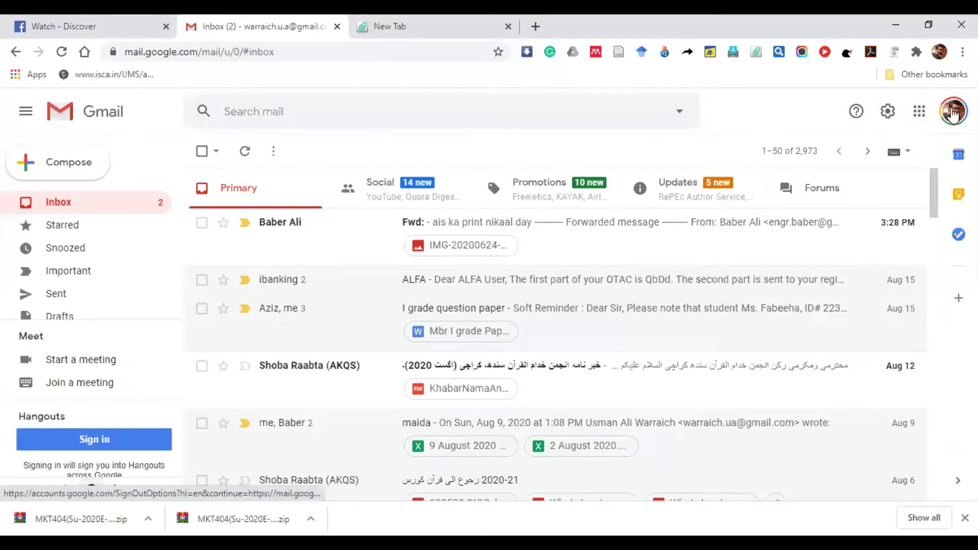
Open Google Drive from the Google apps and close the unused new browser tab
{"action": "left_click", "coordinate": [919, 111]}
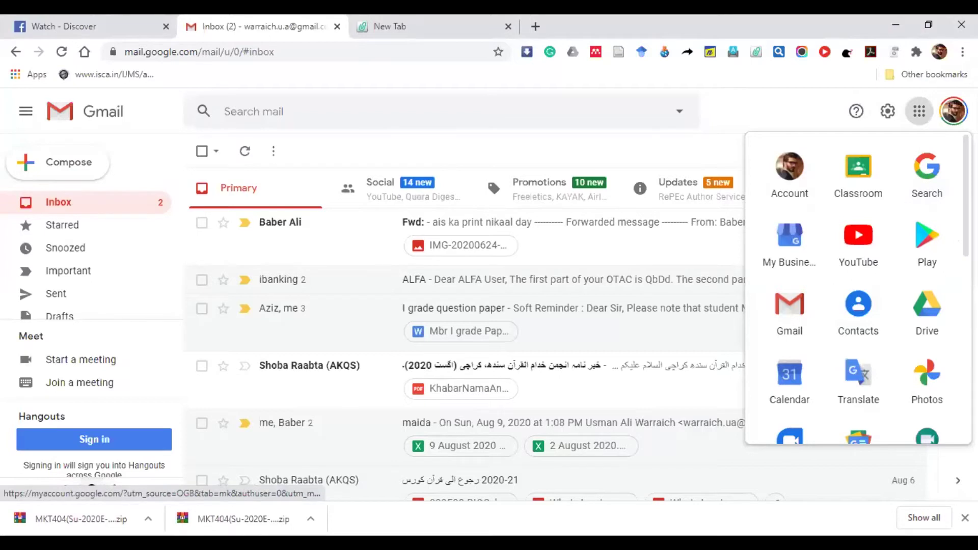
{"action": "scroll", "coordinate": [858, 288], "scroll_direction": "down", "scroll_amount": 2}
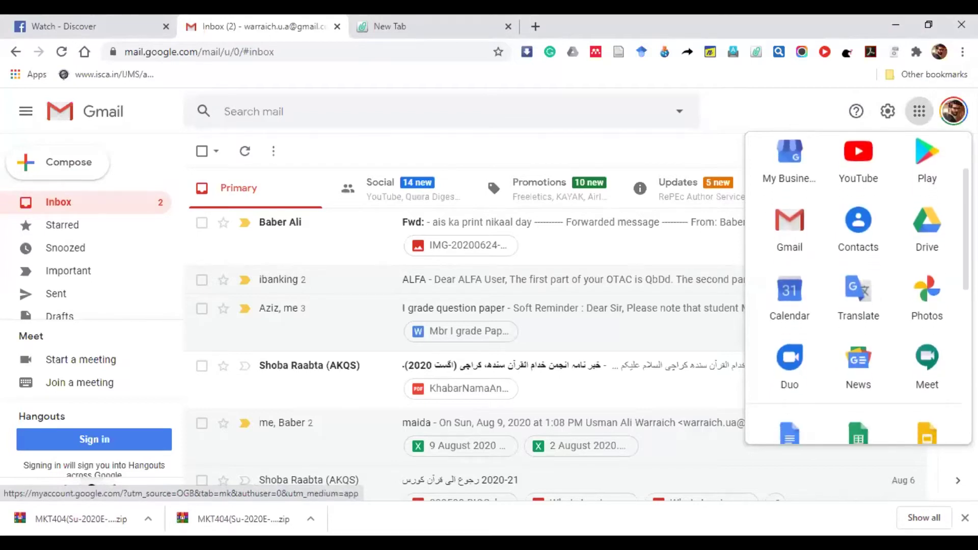
{"action": "left_click", "coordinate": [927, 229]}
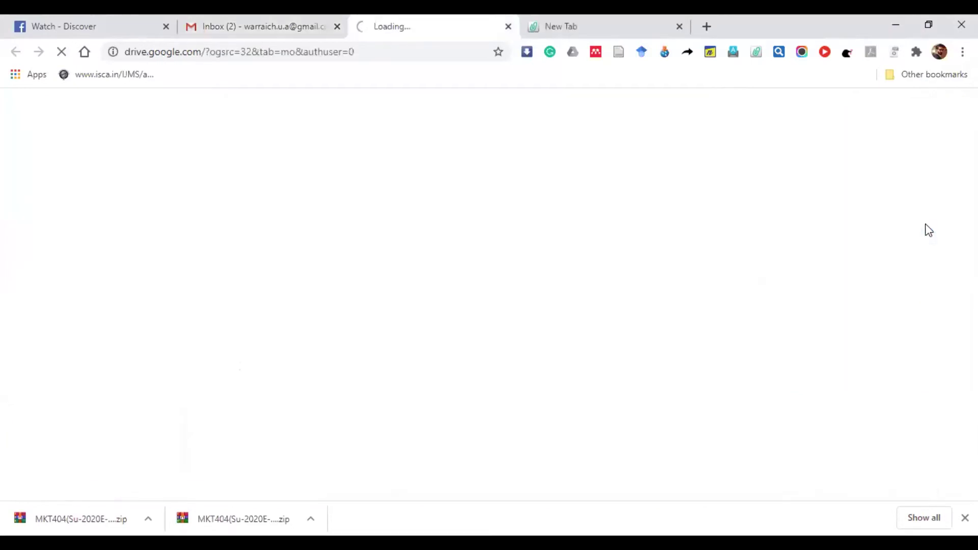
{"action": "left_click", "coordinate": [679, 25]}
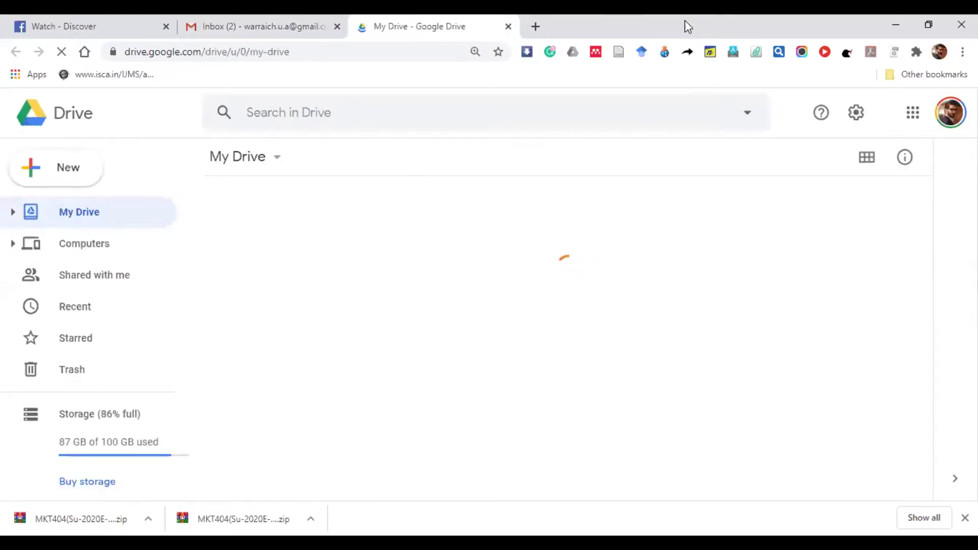
Create a new blank Google Form from Drive
{"action": "left_click", "coordinate": [69, 183]}
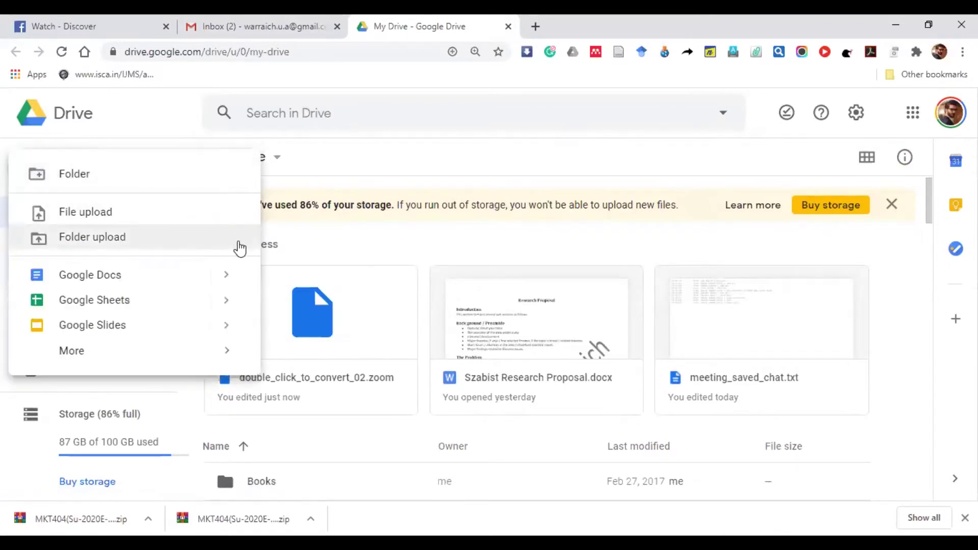
{"action": "mouse_move", "coordinate": [233, 279]}
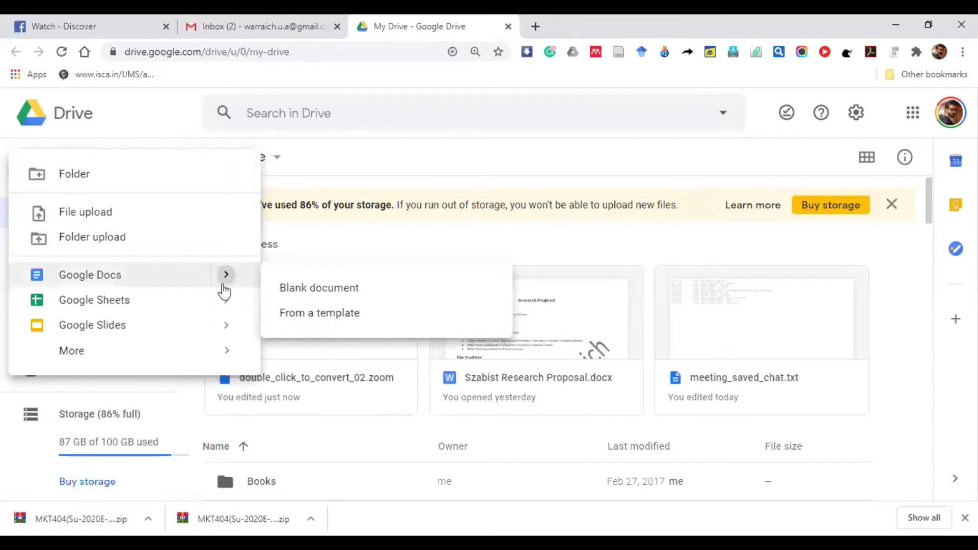
{"action": "mouse_move", "coordinate": [228, 332]}
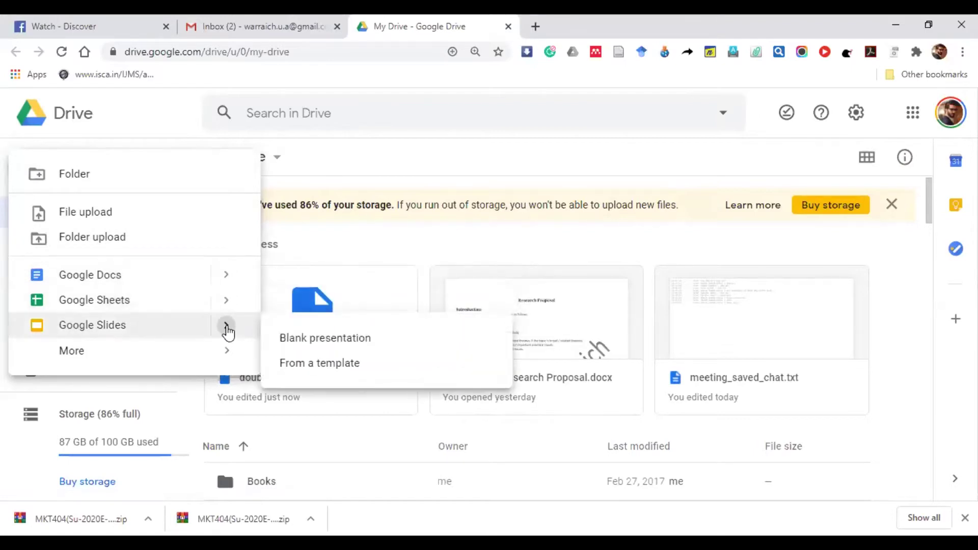
{"action": "mouse_move", "coordinate": [179, 365]}
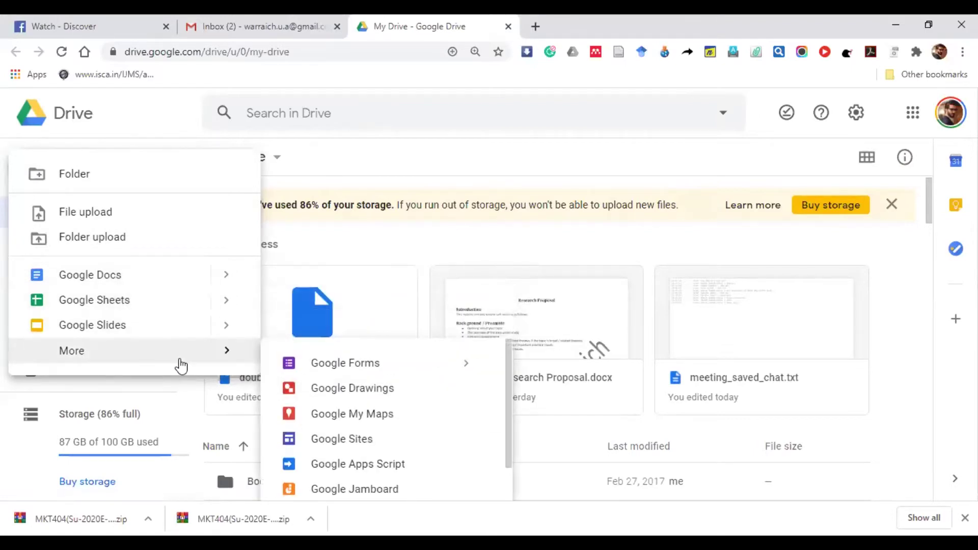
{"action": "left_click", "coordinate": [383, 375]}
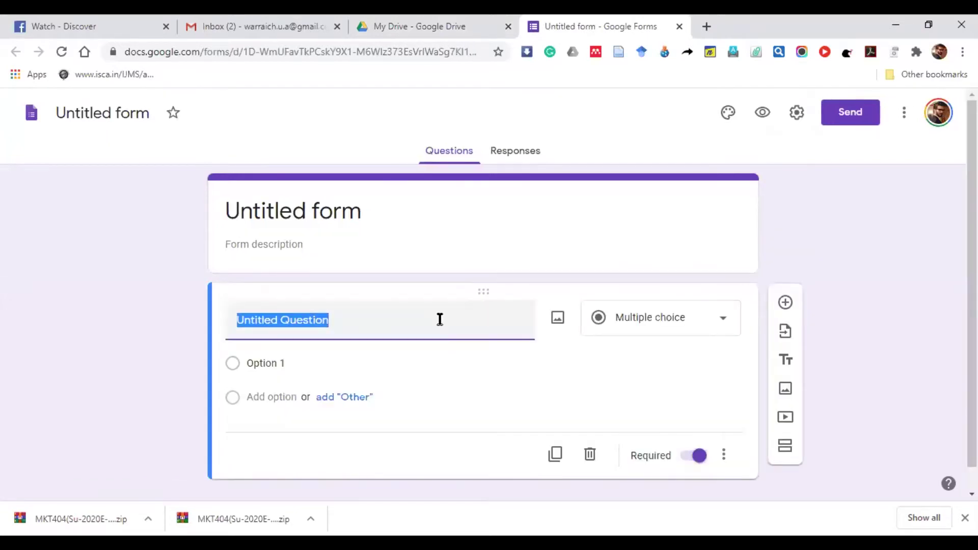
Title the form "Dua Restaurant ( Customer Feedback)", correcting the spelling of Restaurant
{"action": "left_click", "coordinate": [359, 214]}
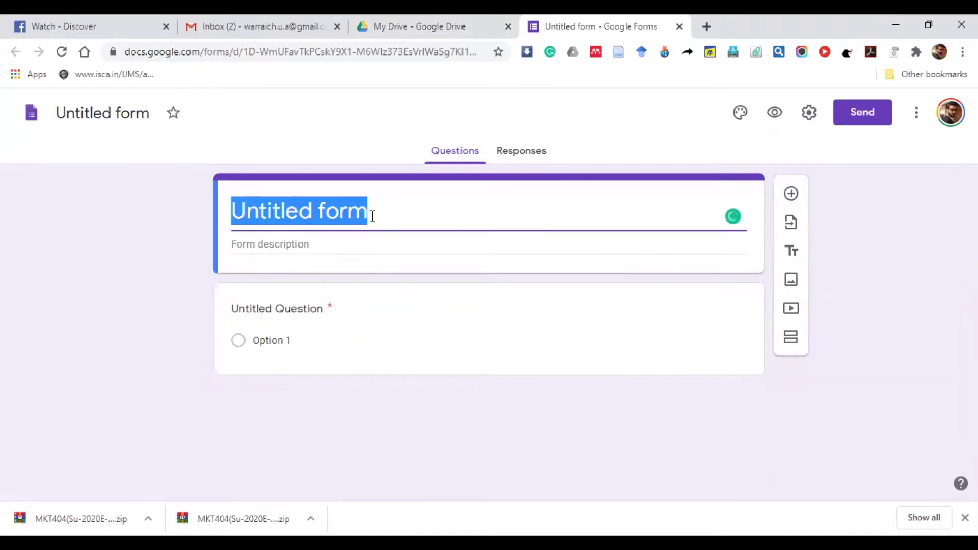
{"action": "key", "text": "BackSpace"}
{"action": "type", "text": "D"}
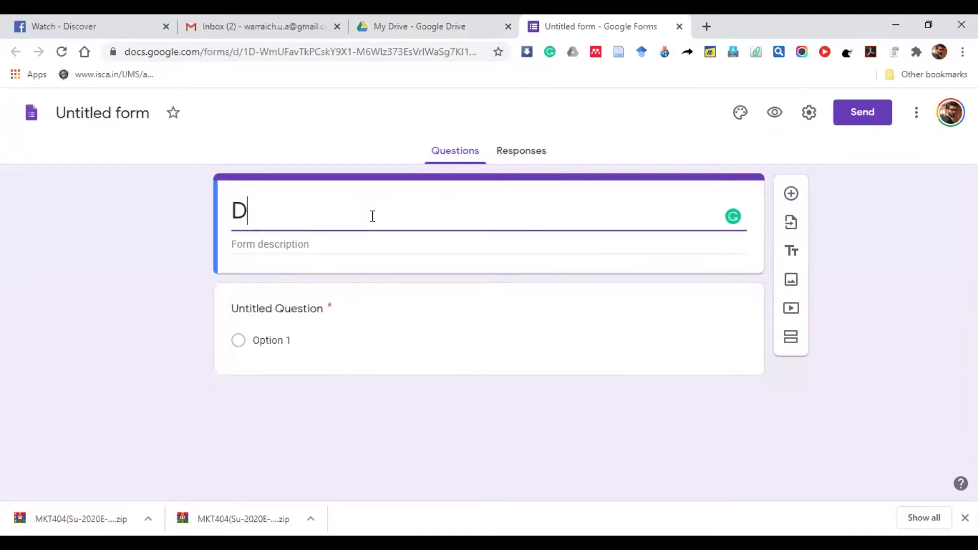
{"action": "type", "text": "ua Rest"}
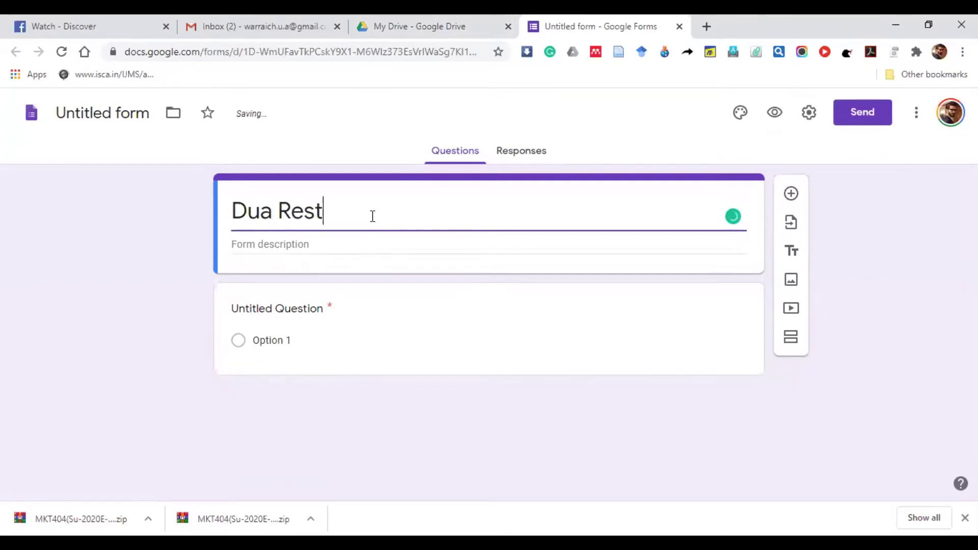
{"action": "type", "text": "urant"}
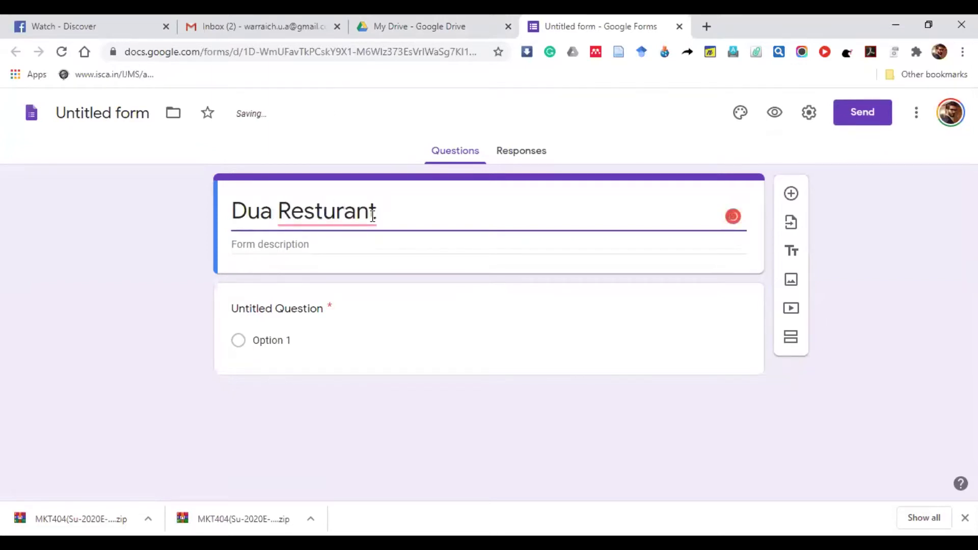
{"action": "right_click", "coordinate": [371, 218]}
{"action": "left_click", "coordinate": [339, 245]}
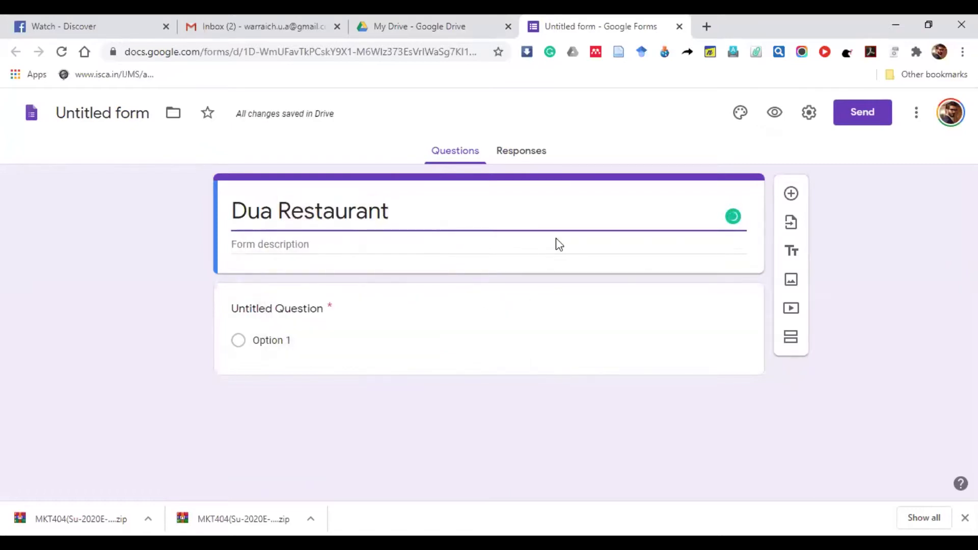
{"action": "type", "text": "( Custome"}
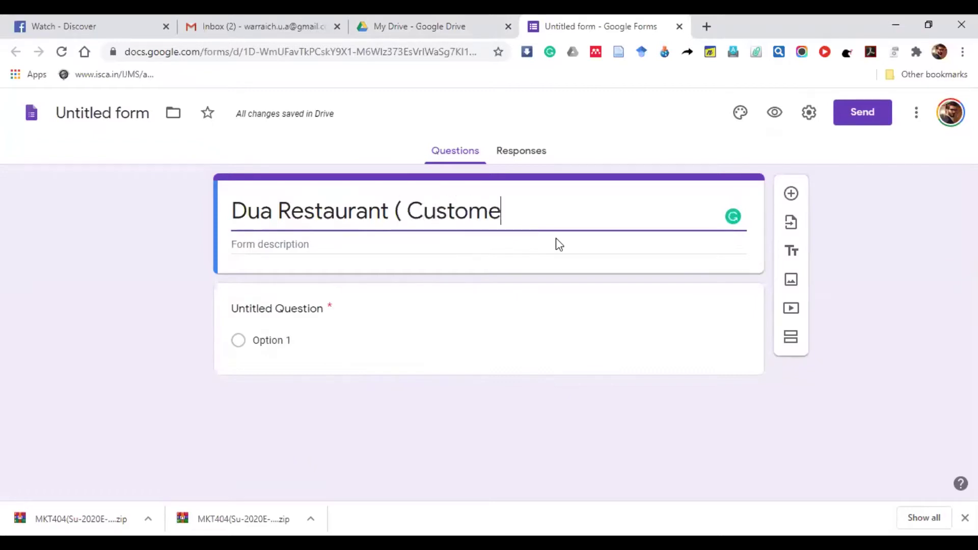
{"action": "type", "text": "r Feedback"}
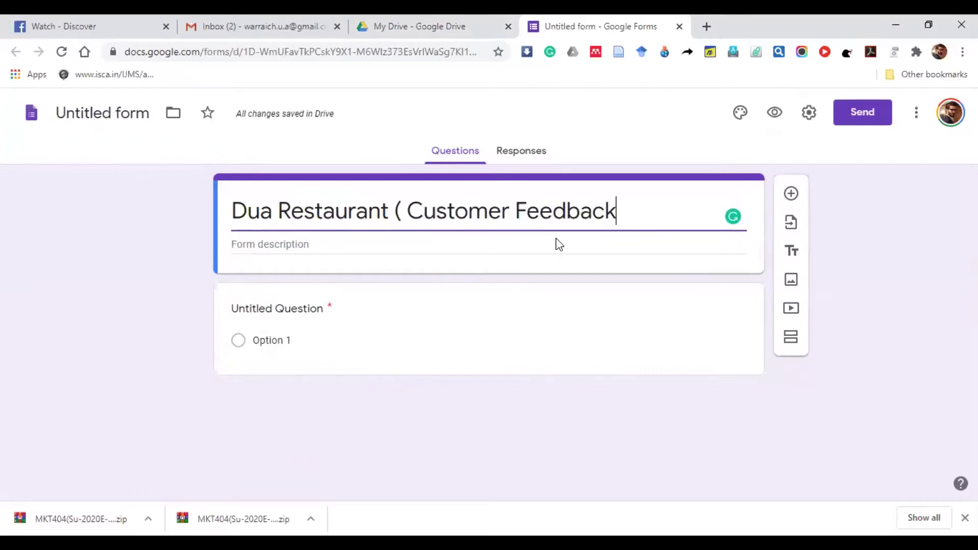
{"action": "type", "text": ")"}
{"action": "key", "text": "alt+Tab"}
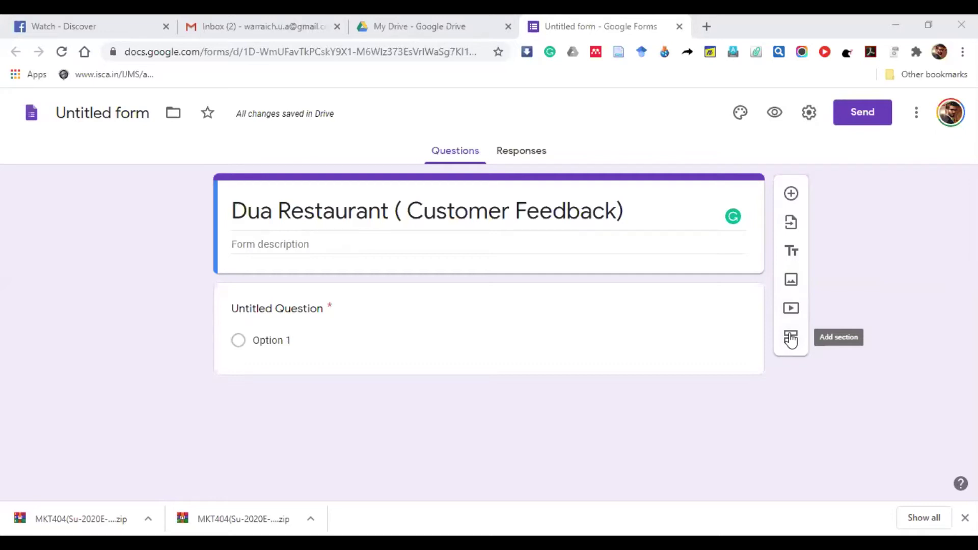
Add a multiple-choice question titled "Gender" directly below the form title
{"action": "left_click", "coordinate": [791, 194]}
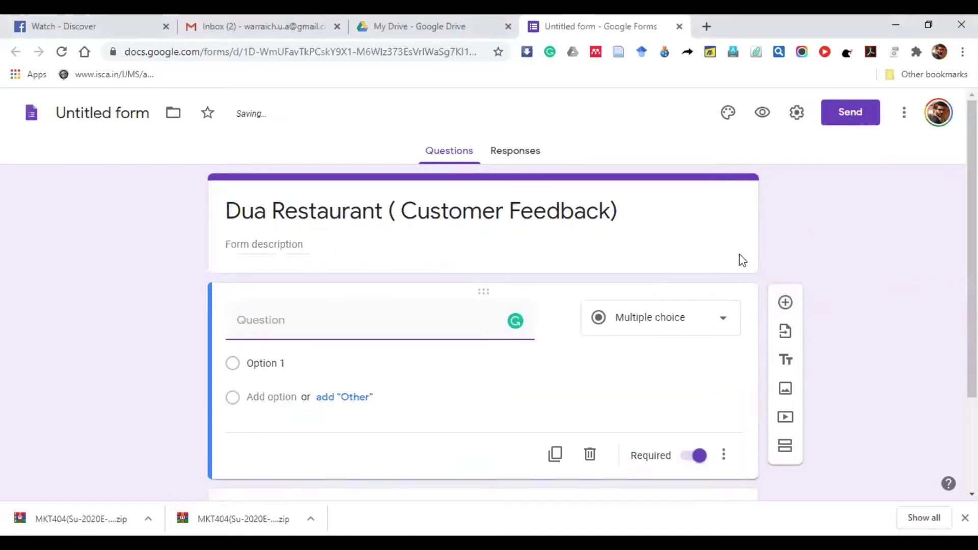
{"action": "left_click", "coordinate": [719, 332]}
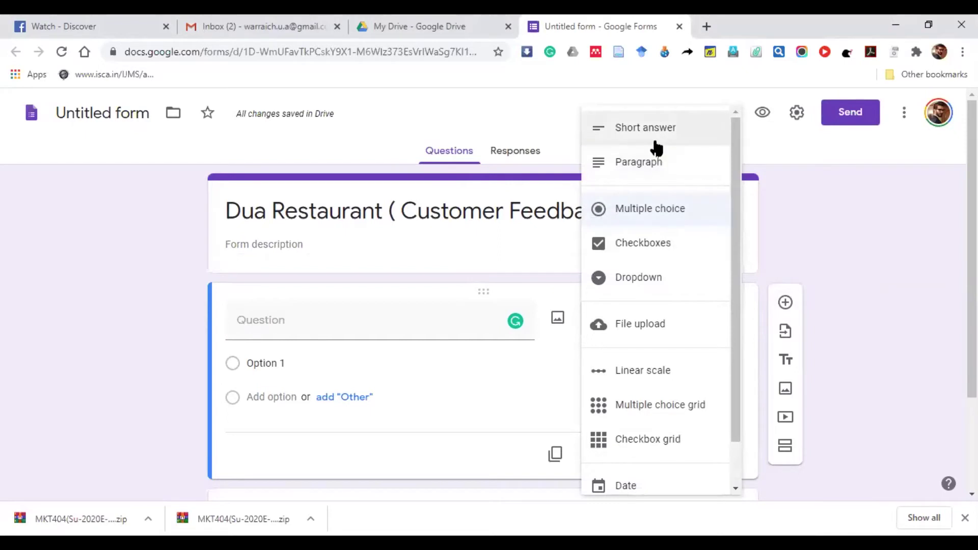
{"action": "left_click", "coordinate": [672, 218]}
{"action": "left_click", "coordinate": [357, 326]}
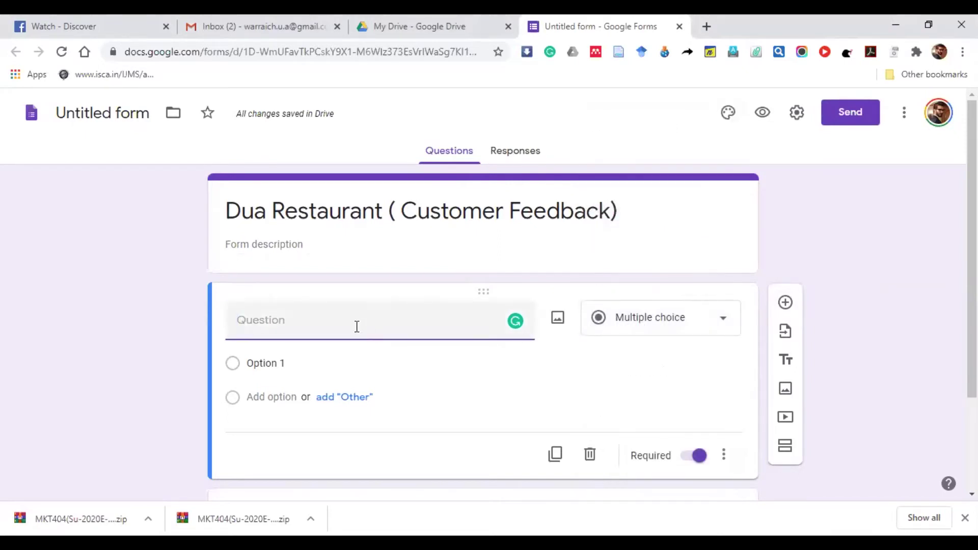
{"action": "type", "text": "Gender"}
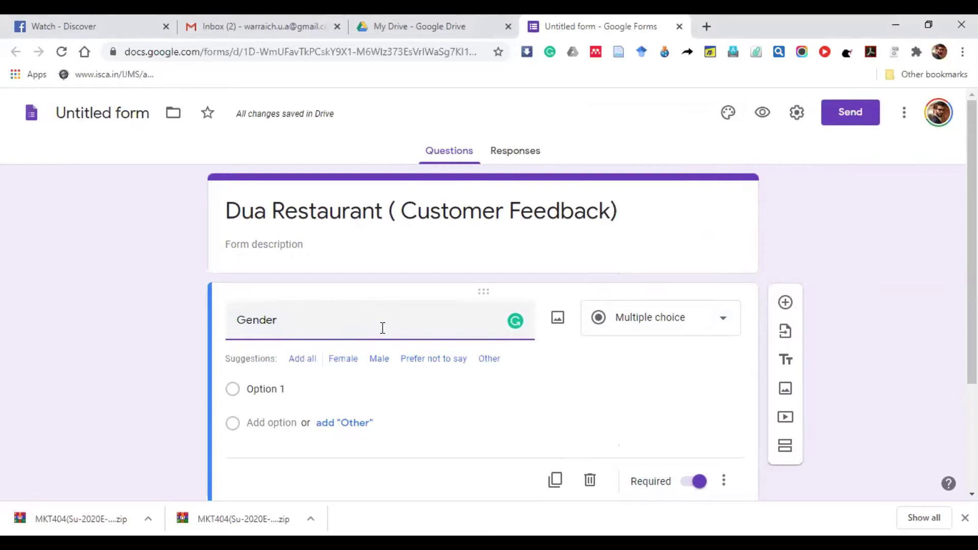
Give the Gender question the answer options Male and Female
{"action": "scroll", "coordinate": [448, 331], "scroll_direction": "down", "scroll_amount": 2}
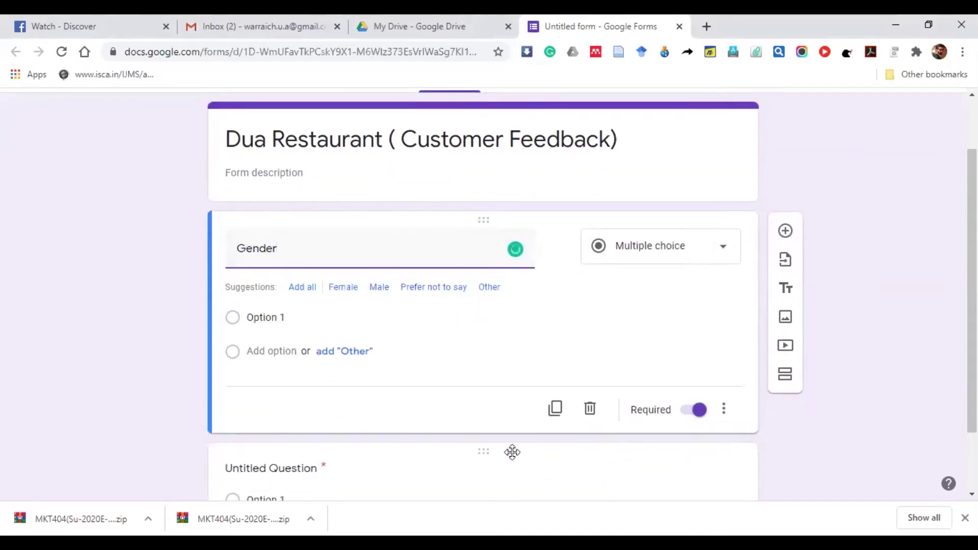
{"action": "left_click", "coordinate": [244, 324]}
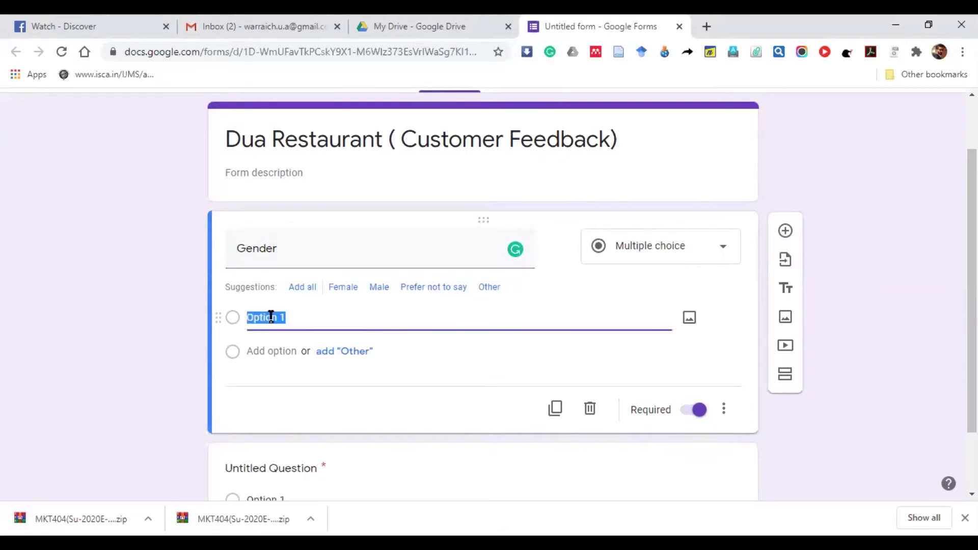
{"action": "type", "text": "Male"}
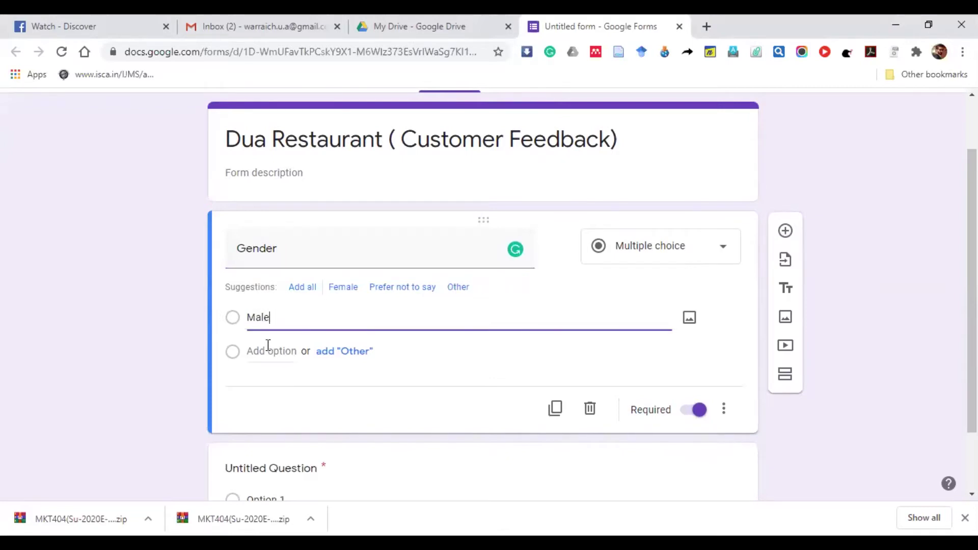
{"action": "left_click", "coordinate": [351, 288]}
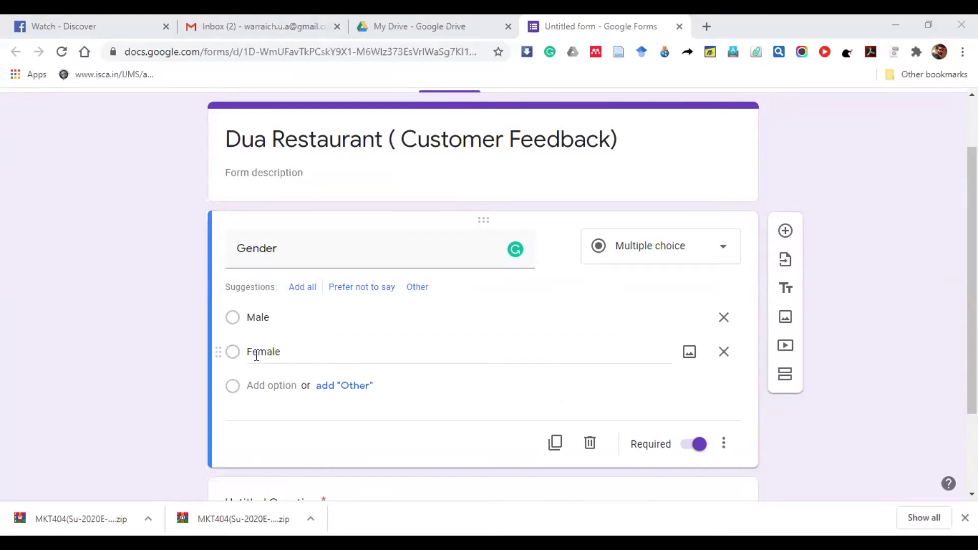
Remove the Male option from the Gender question
{"action": "left_click", "coordinate": [725, 324]}
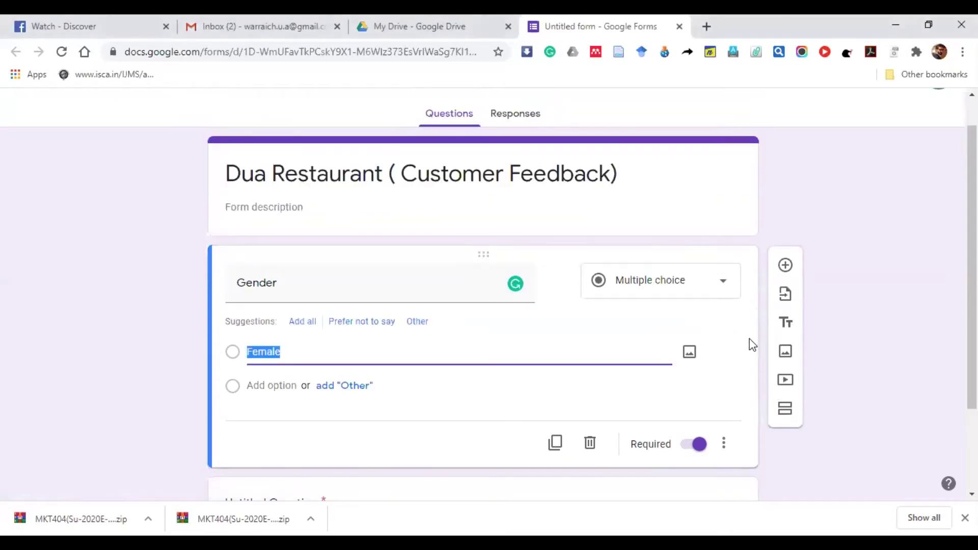
{"action": "left_click", "coordinate": [723, 443]}
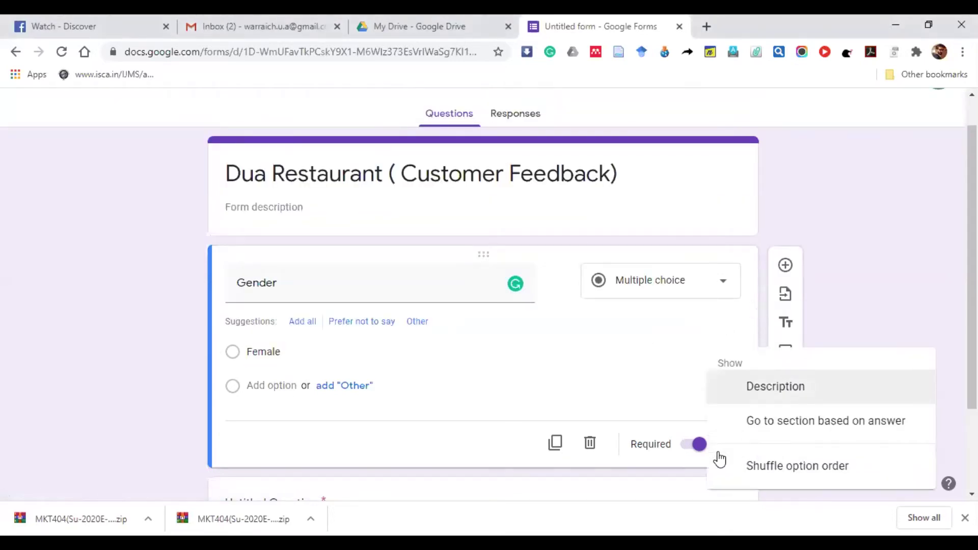
{"action": "left_click", "coordinate": [771, 190]}
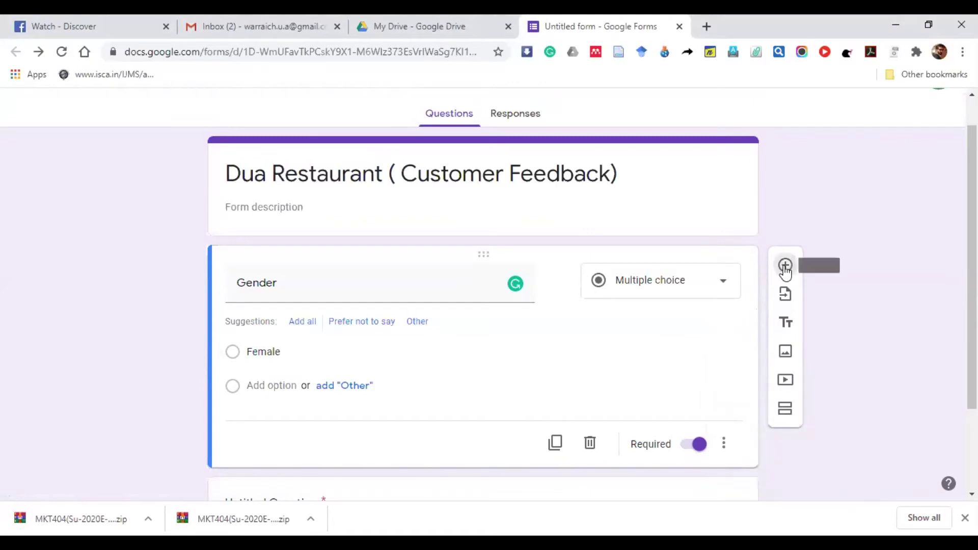
Add a new blank question below the Gender question and delete the Gender question
{"action": "left_click", "coordinate": [786, 267]}
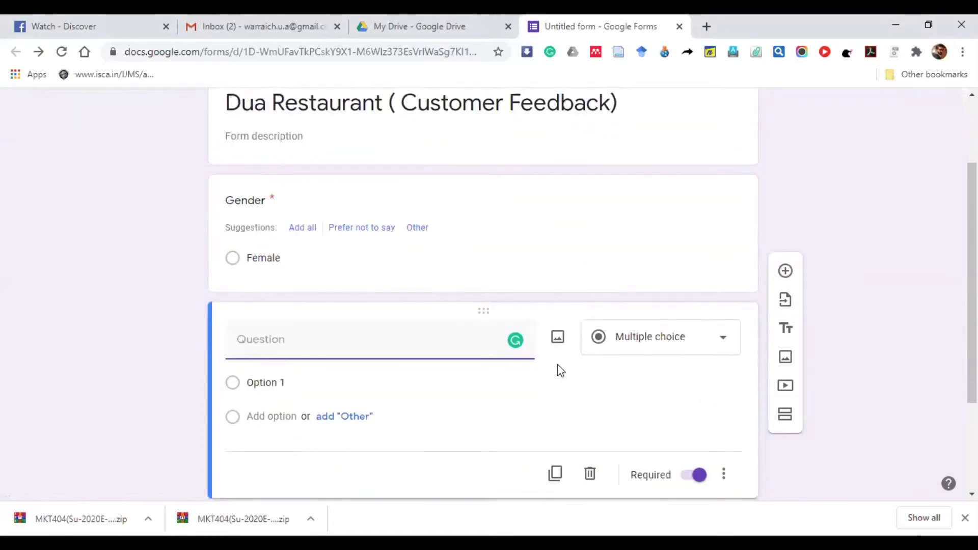
{"action": "left_click", "coordinate": [733, 186]}
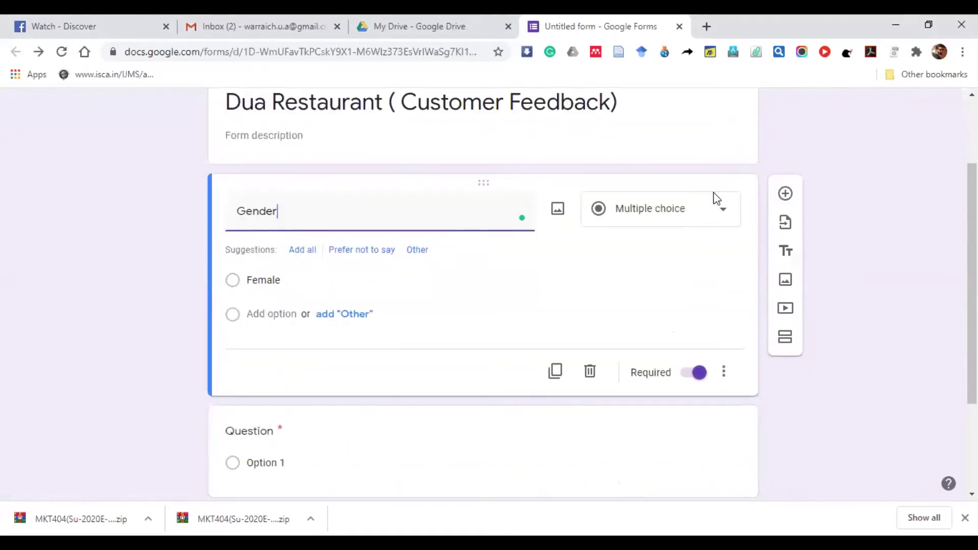
{"action": "left_click", "coordinate": [589, 372]}
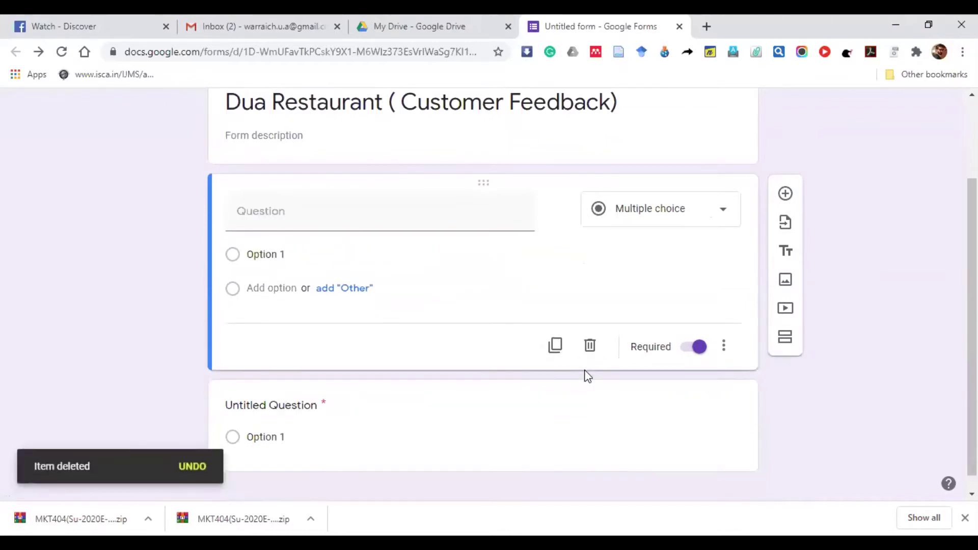
Title the blank multiple-choice question "Gender" and set its first option to Male
{"action": "left_click", "coordinate": [320, 211]}
{"action": "type", "text": "GF"}
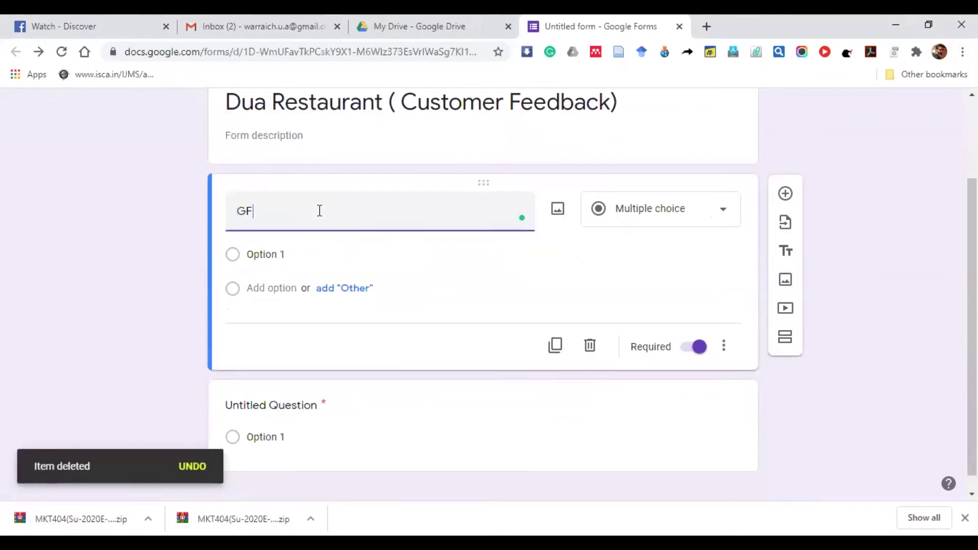
{"action": "key", "text": "BackSpace"}
{"action": "type", "text": "ender"}
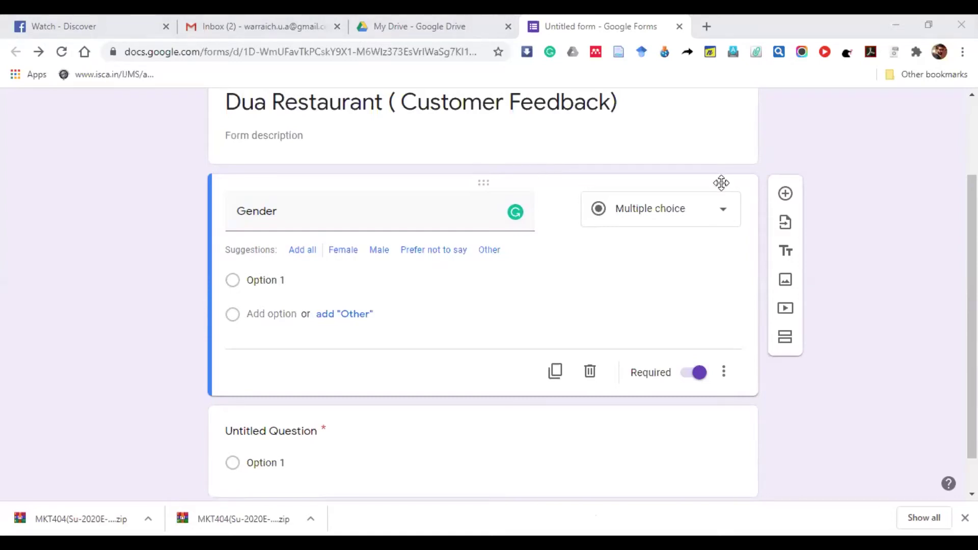
{"action": "left_click", "coordinate": [367, 281]}
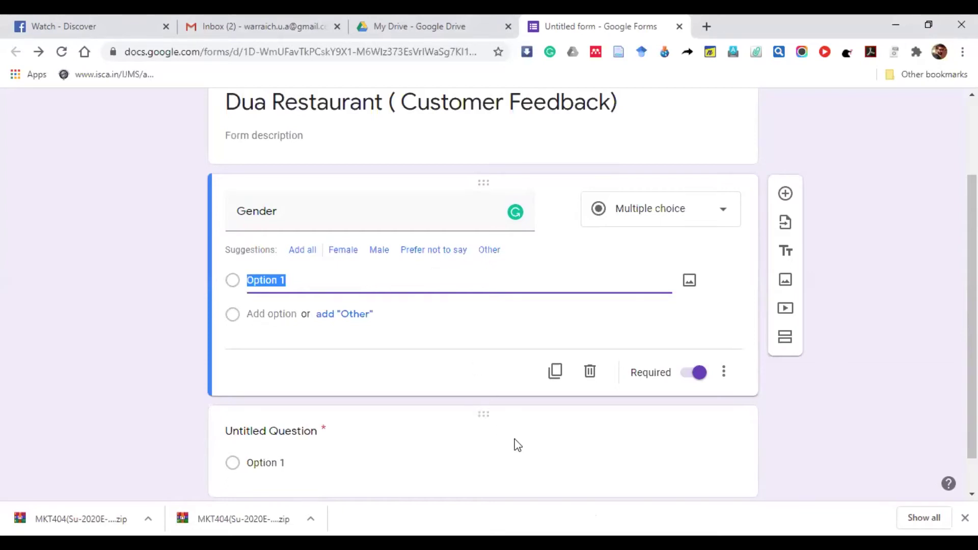
{"action": "type", "text": "Male"}
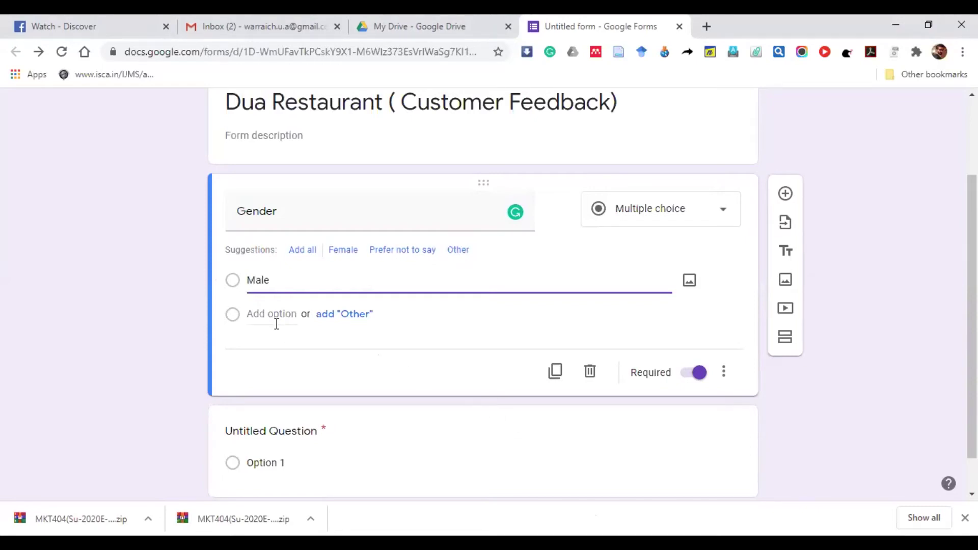
Add the suggested answer Female as the second option of the Gender question
{"action": "left_click", "coordinate": [345, 253]}
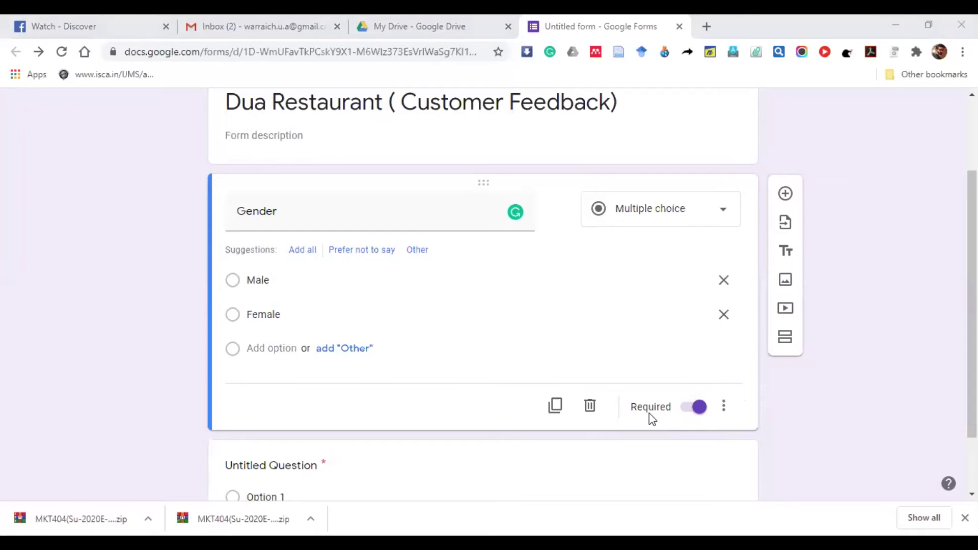
{"action": "left_click", "coordinate": [698, 407]}
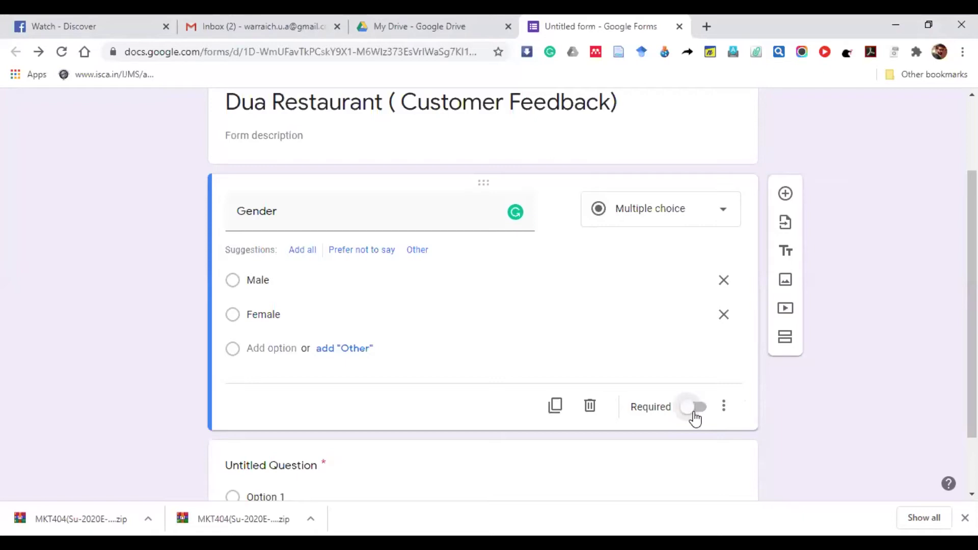
{"action": "left_click", "coordinate": [696, 417]}
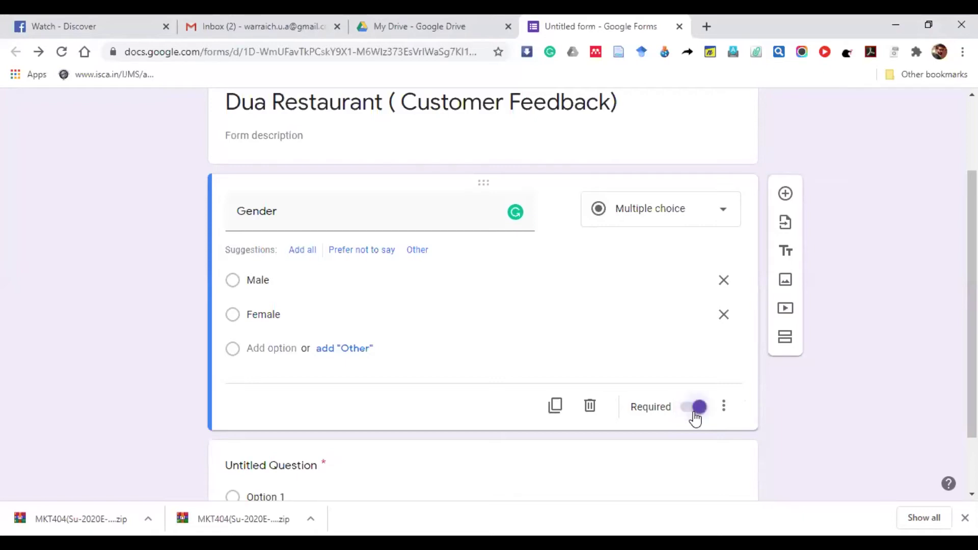
{"action": "left_click", "coordinate": [725, 407]}
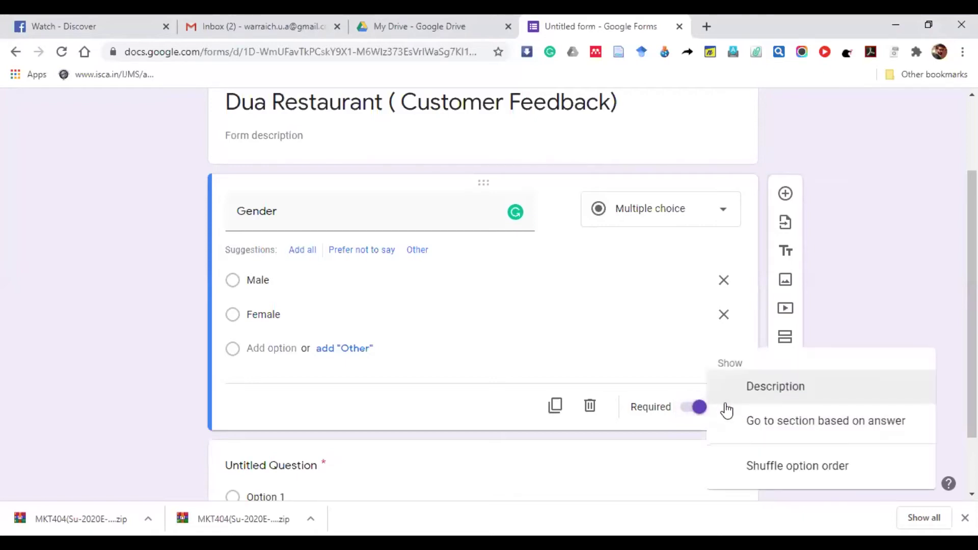
{"action": "left_click", "coordinate": [661, 443]}
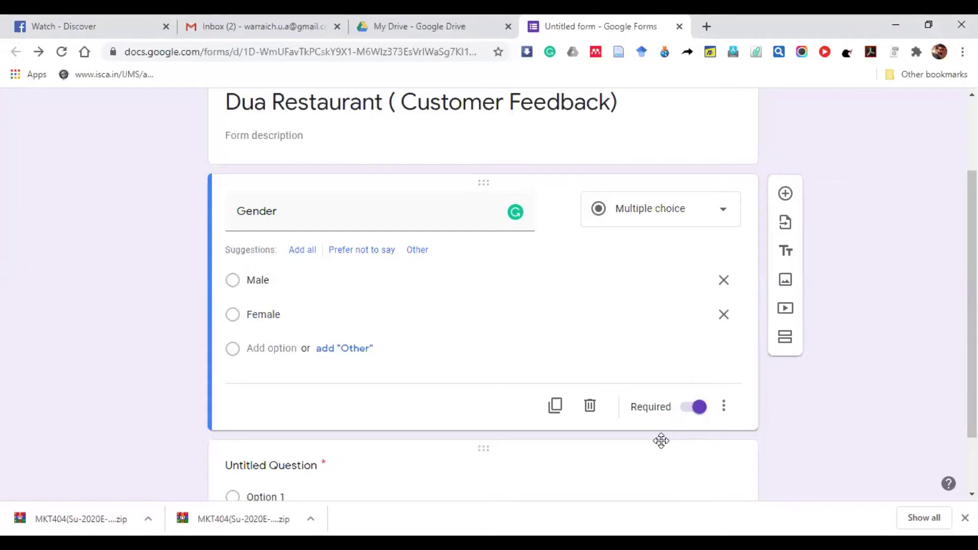
Add a new multiple-choice question below Gender and title it "Martial Status"
{"action": "scroll", "coordinate": [661, 441], "scroll_direction": "down", "scroll_amount": 2}
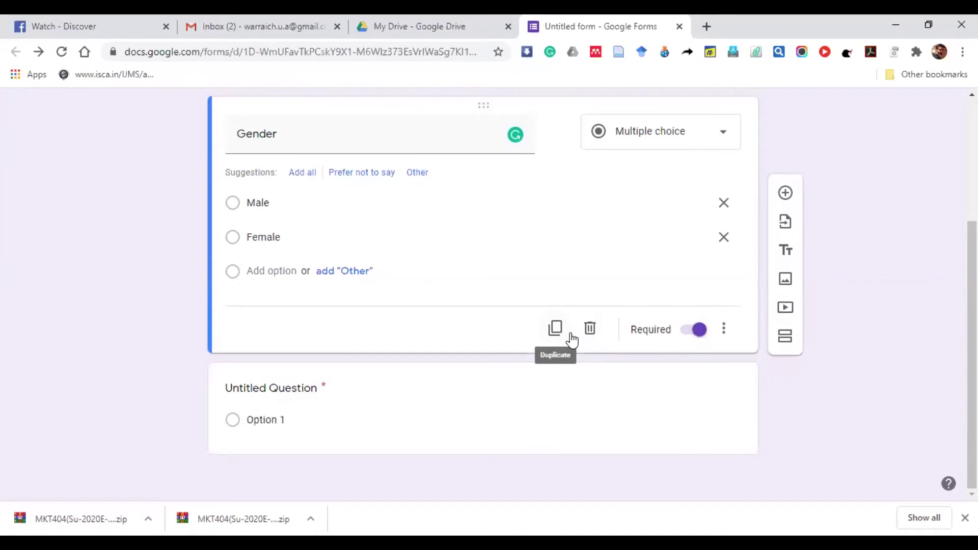
{"action": "left_click", "coordinate": [788, 192]}
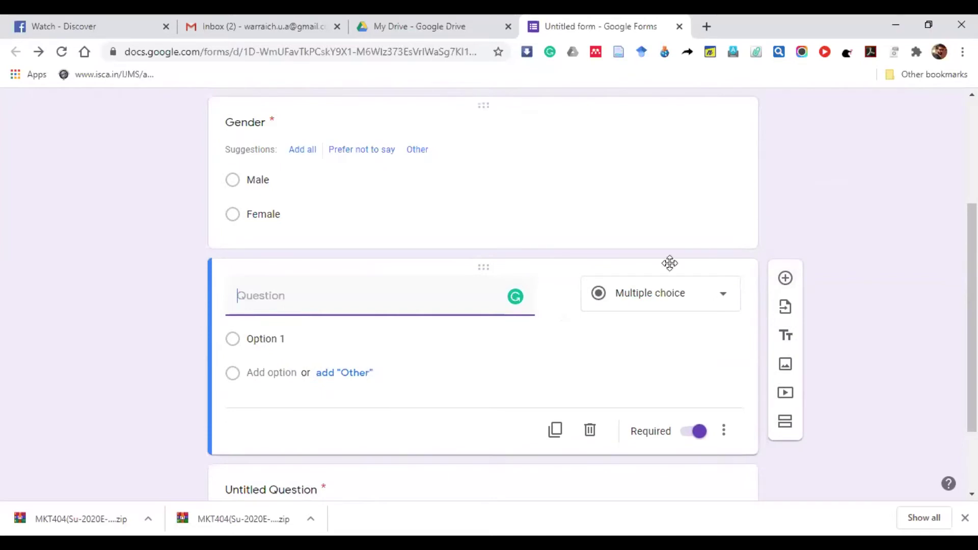
{"action": "type", "text": "M"}
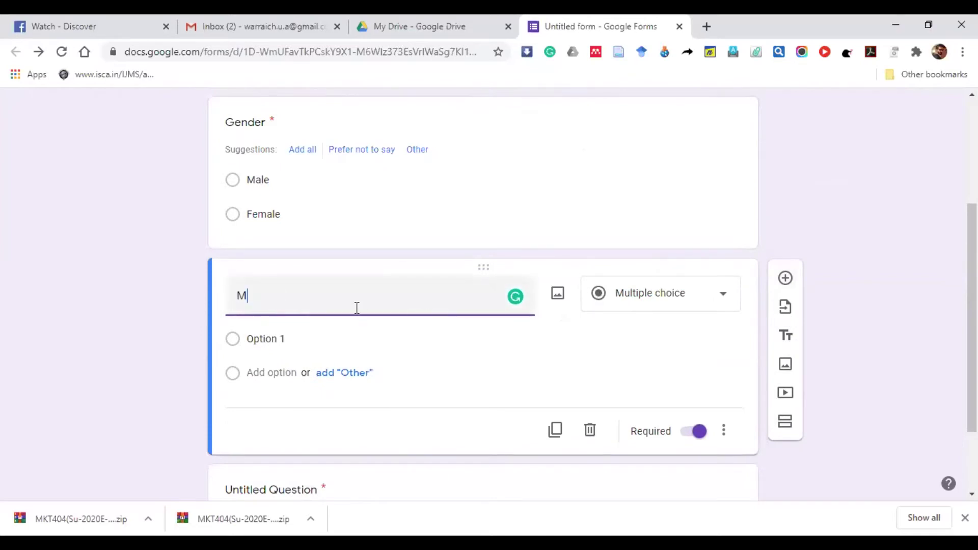
{"action": "type", "text": "artial Status"}
Give the Martial Status question the options Single and Married, plus a third option left with its default text
{"action": "left_click", "coordinate": [297, 342]}
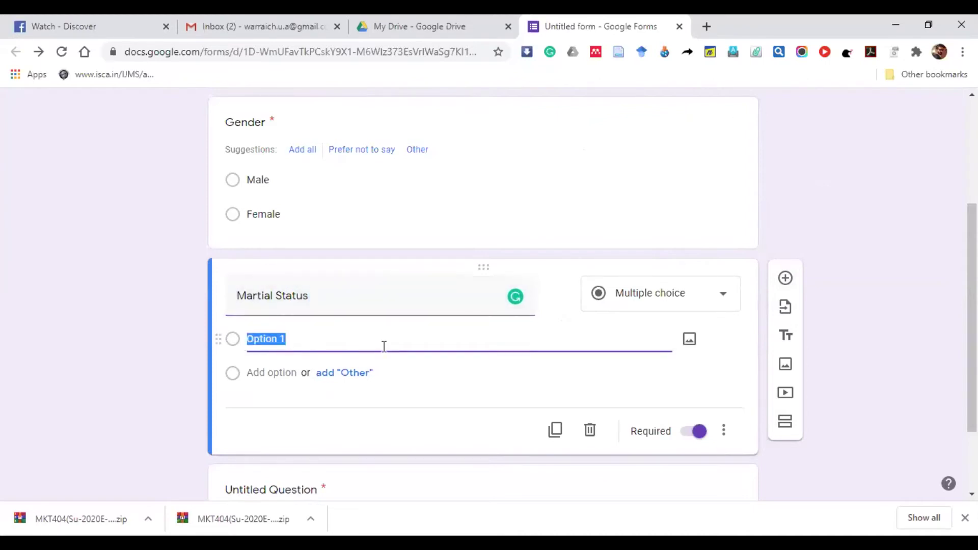
{"action": "type", "text": "Un"}
{"action": "key", "text": "BackSpace"}
{"action": "key", "text": "BackSpace"}
{"action": "type", "text": "Single"}
{"action": "left_click", "coordinate": [284, 375]}
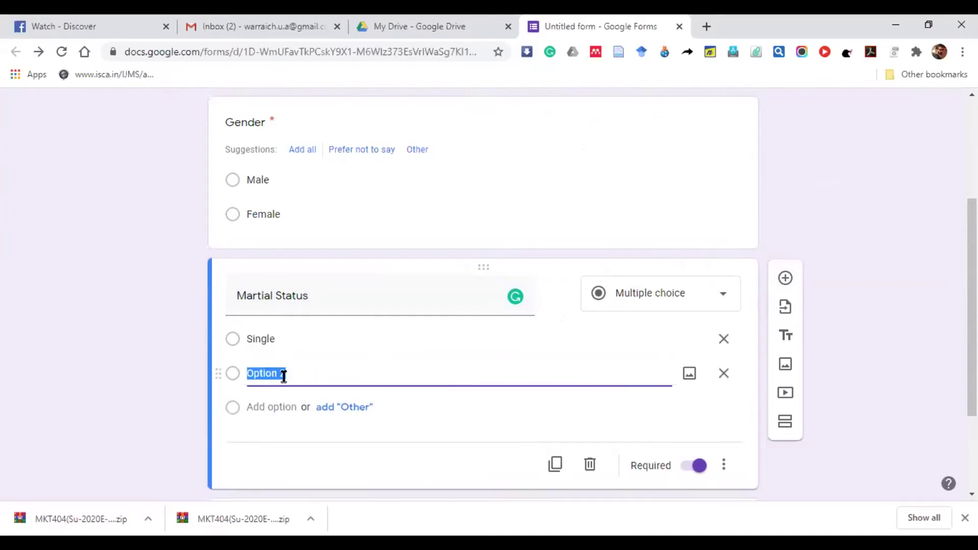
{"action": "type", "text": "Married"}
{"action": "left_click", "coordinate": [282, 406]}
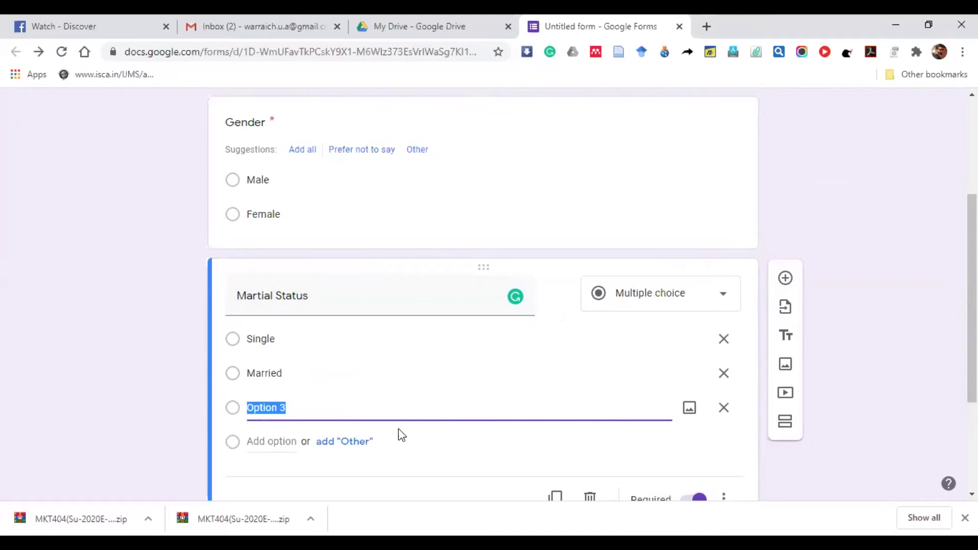
Add another multiple-choice question below Martial Status with the title "i am satisfied with my current job"
{"action": "scroll", "coordinate": [584, 402], "scroll_direction": "down", "scroll_amount": 3}
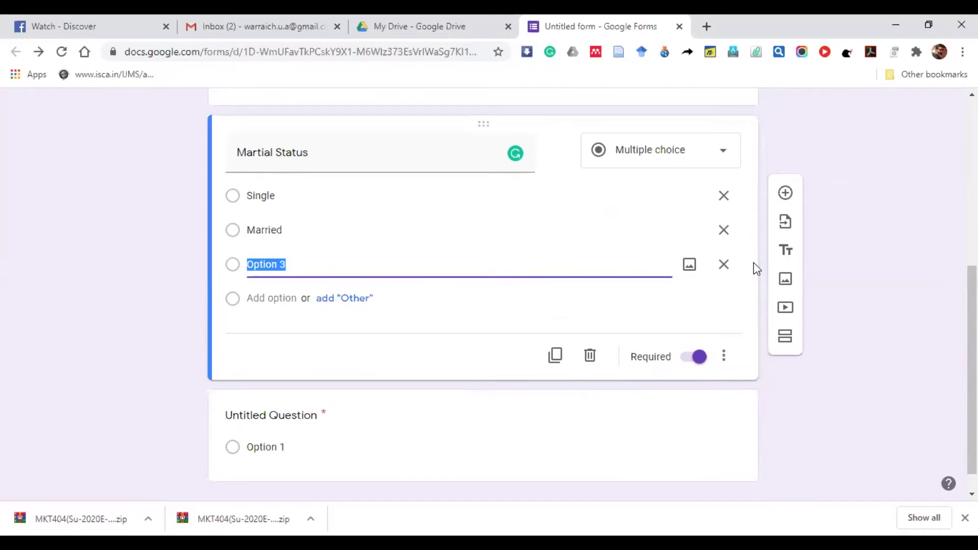
{"action": "left_click", "coordinate": [784, 197]}
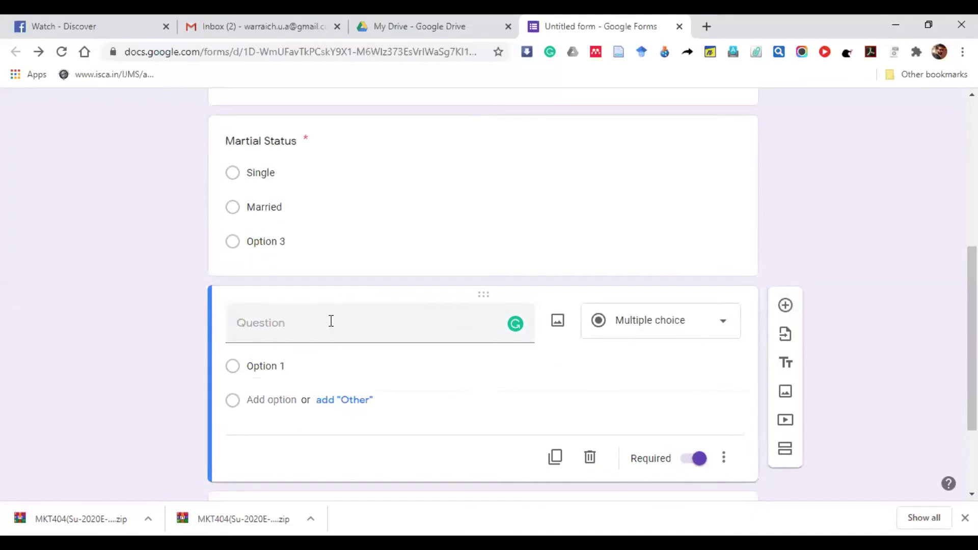
{"action": "left_click", "coordinate": [325, 337]}
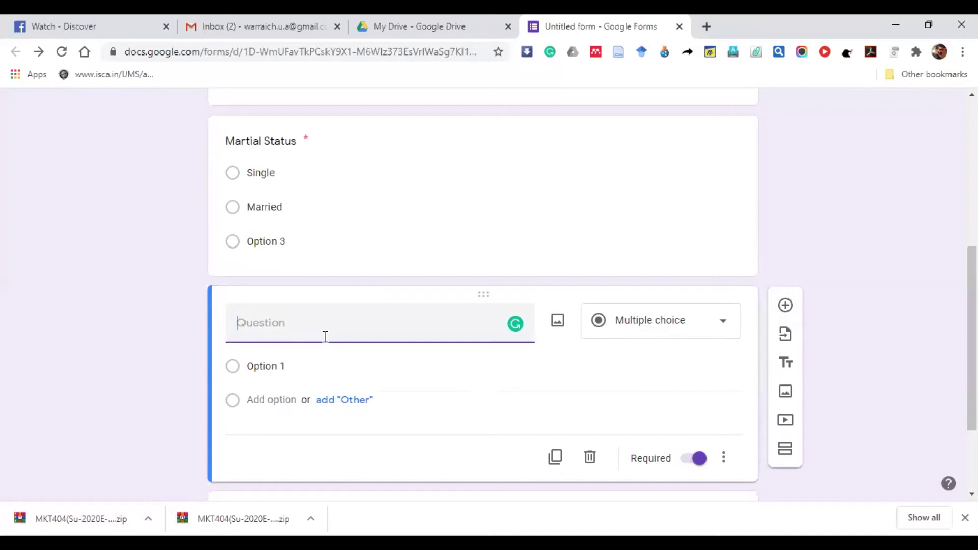
{"action": "type", "text": "i am satisfied "}
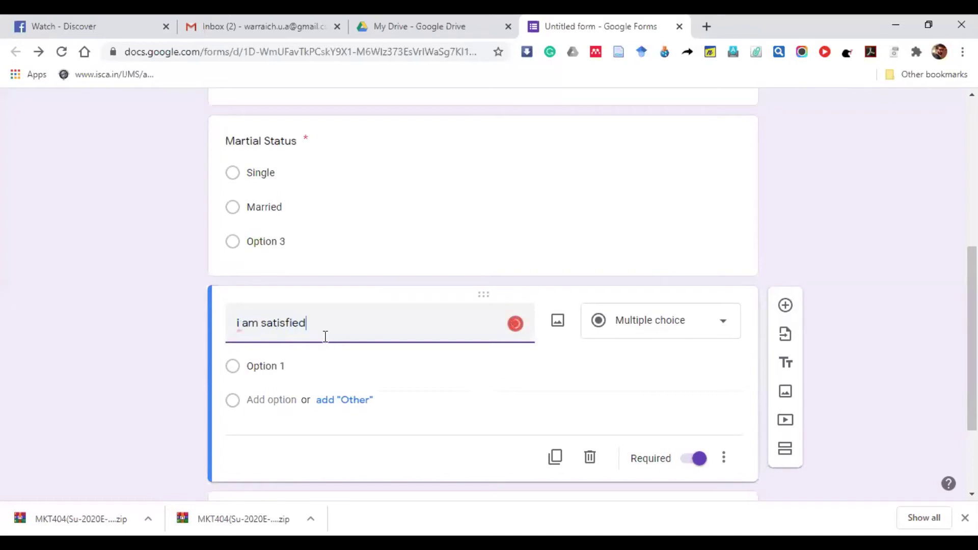
{"action": "type", "text": "with my current job"}
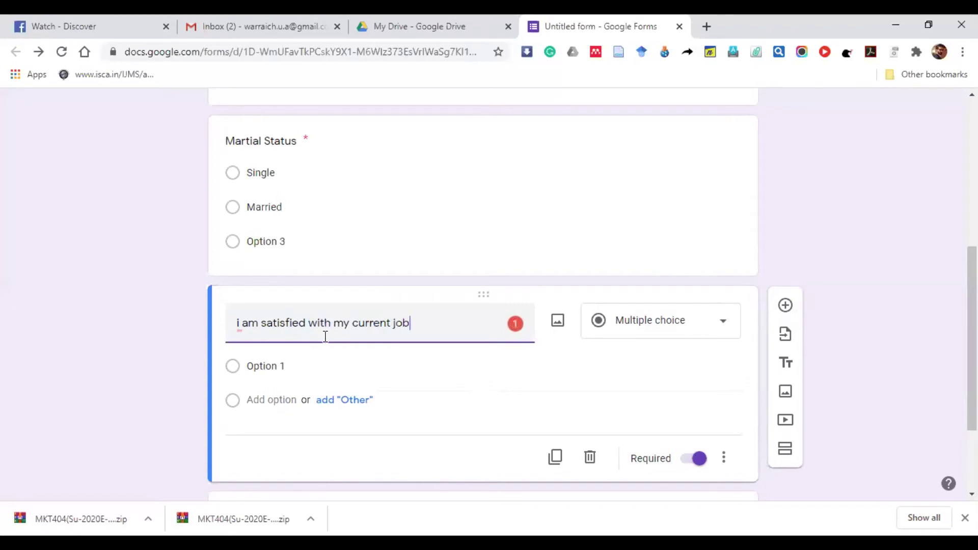
Capitalize the first letter of the job satisfaction question so it reads "I am satisfied with my current job"
{"action": "key", "text": "Left"}
{"action": "key", "text": "Left"}
{"action": "key", "text": "Left"}
{"action": "key", "text": "Left"}
{"action": "key", "text": "Left"}
{"action": "key", "text": "Left"}
{"action": "key", "text": "Left"}
{"action": "key", "text": "Left"}
{"action": "key", "text": "Left"}
{"action": "key", "text": "Left"}
{"action": "key", "text": "Left"}
{"action": "key", "text": "Left"}
{"action": "key", "text": "Left"}
{"action": "key", "text": "Left"}
{"action": "key", "text": "Left"}
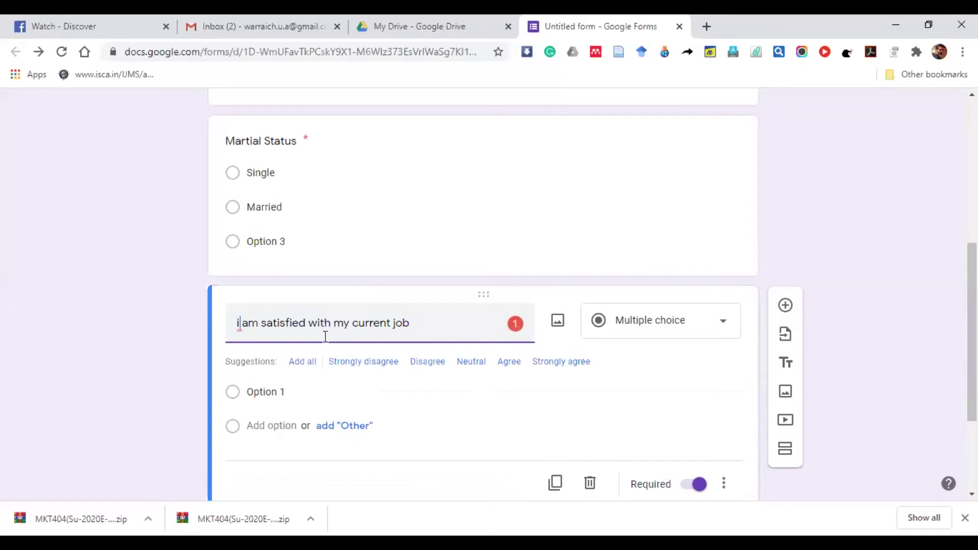
{"action": "key", "text": "Delete"}
{"action": "type", "text": "I"}
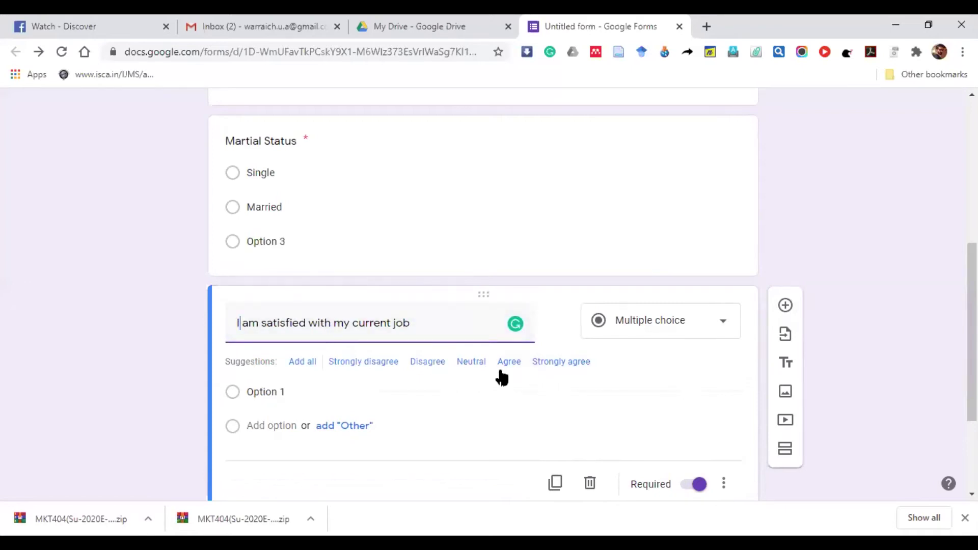
Add all suggested answers to the job satisfaction question, from Strongly disagree through Disagree, Neutral and Agree to Strongly agree
{"action": "left_click", "coordinate": [303, 362]}
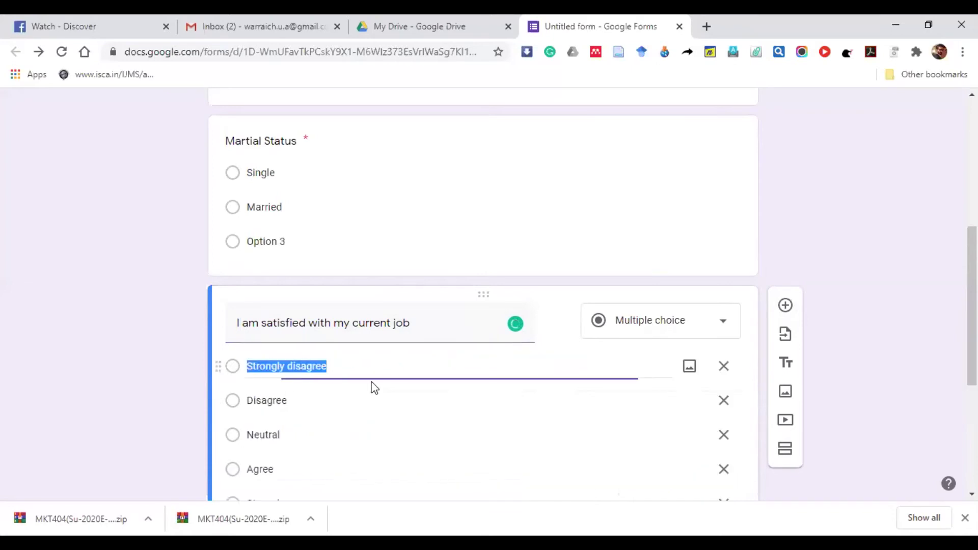
{"action": "scroll", "coordinate": [415, 426], "scroll_direction": "down", "scroll_amount": 1}
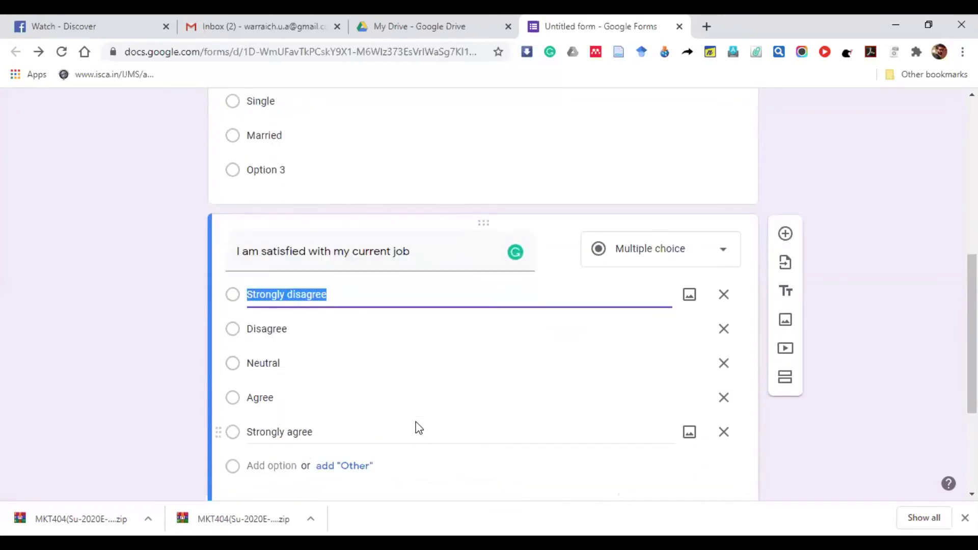
{"action": "scroll", "coordinate": [415, 427], "scroll_direction": "down", "scroll_amount": 1}
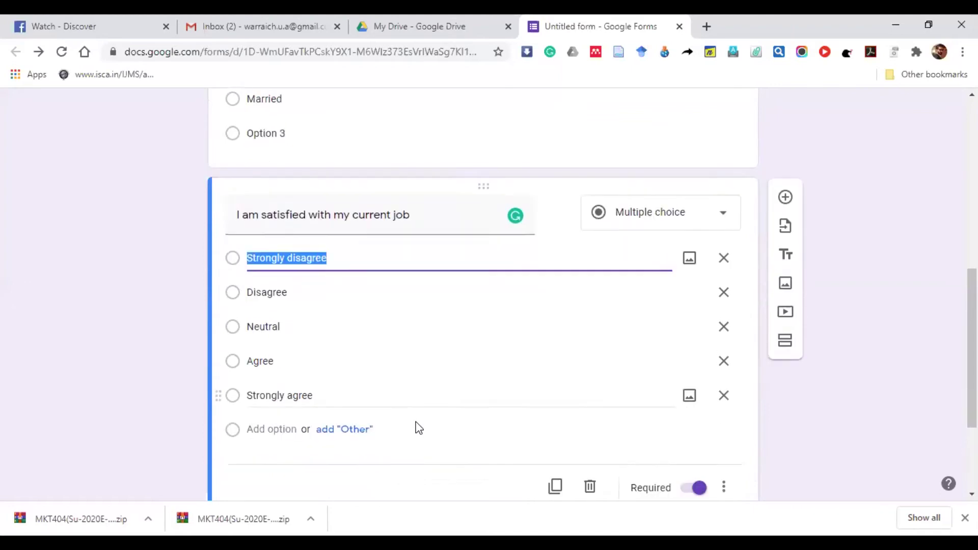
{"action": "left_click", "coordinate": [572, 317]}
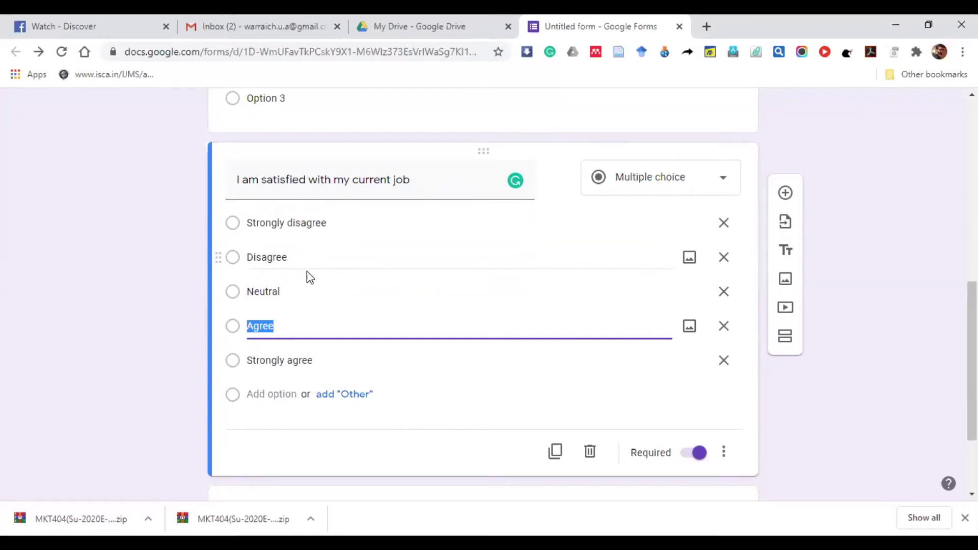
{"action": "scroll", "coordinate": [306, 271], "scroll_direction": "up", "scroll_amount": 1}
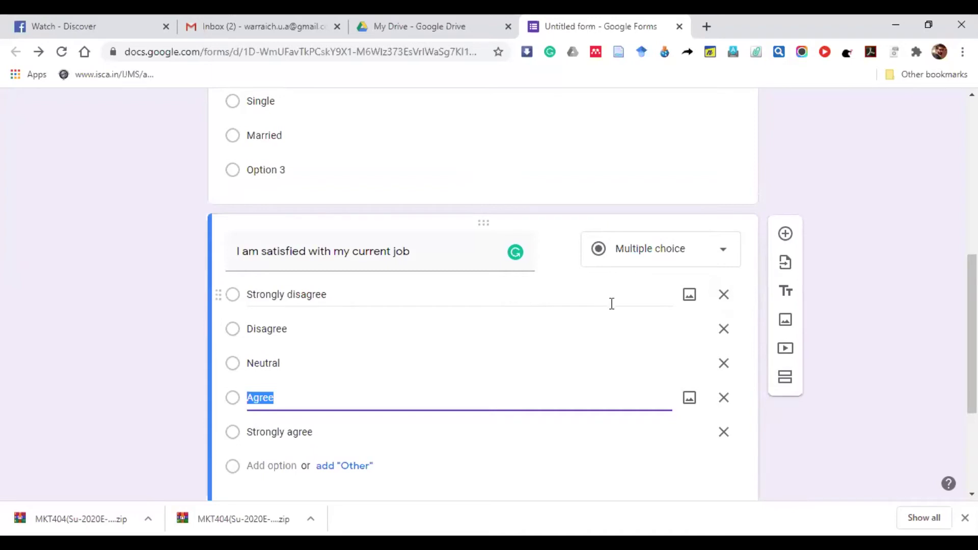
{"action": "scroll", "coordinate": [406, 329], "scroll_direction": "down", "scroll_amount": 1}
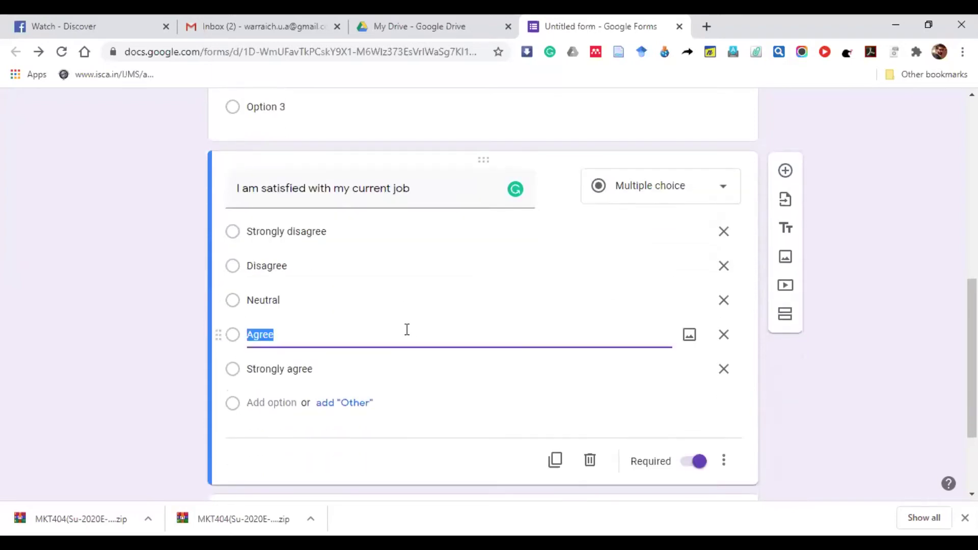
Duplicate the job satisfaction question and change the copy's title to "I am satisfied with my current Boss"
{"action": "left_click", "coordinate": [566, 461]}
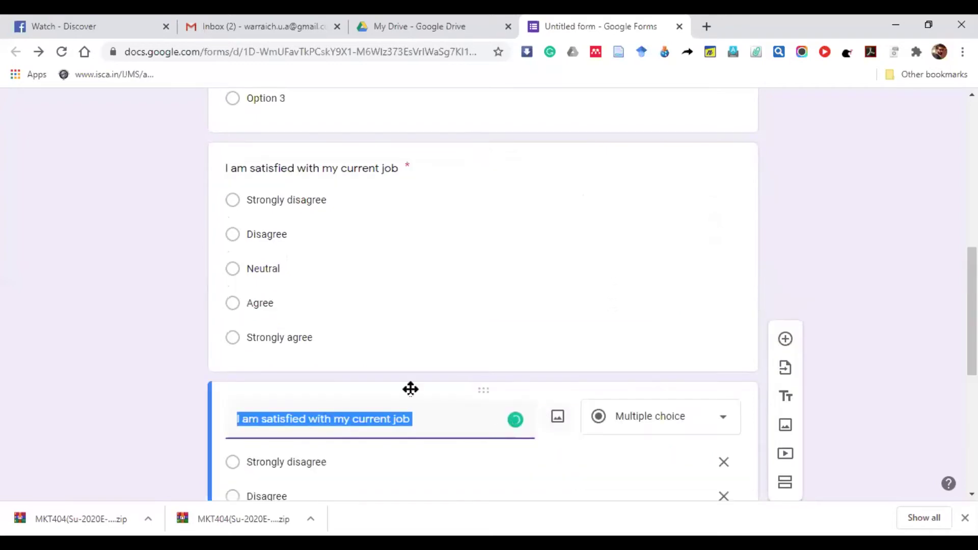
{"action": "left_click", "coordinate": [423, 417]}
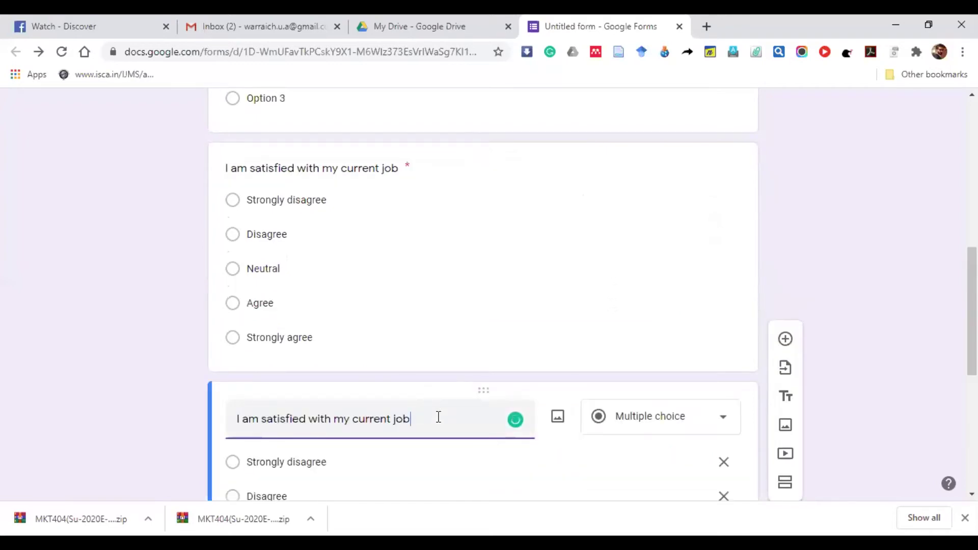
{"action": "key", "text": "BackSpace"}
{"action": "key", "text": "BackSpace"}
{"action": "key", "text": "BackSpace"}
{"action": "type", "text": "BOS"}
{"action": "key", "text": "BackSpace"}
{"action": "key", "text": "BackSpace"}
{"action": "type", "text": "oss"}
Replace the form's title with "Employee Satisfaction"
{"action": "scroll", "coordinate": [438, 417], "scroll_direction": "up", "scroll_amount": 15}
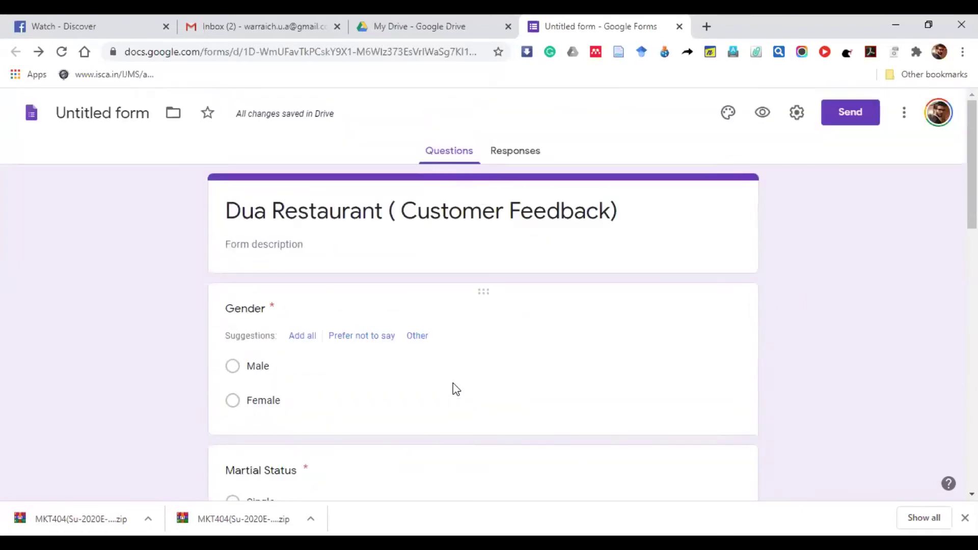
{"action": "triple_click", "coordinate": [628, 222]}
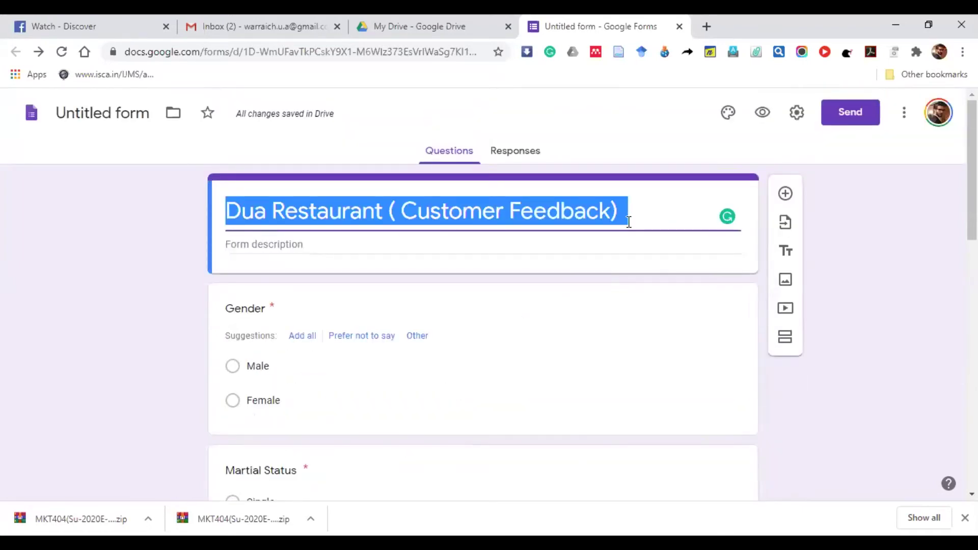
{"action": "type", "text": "Employee Sa"}
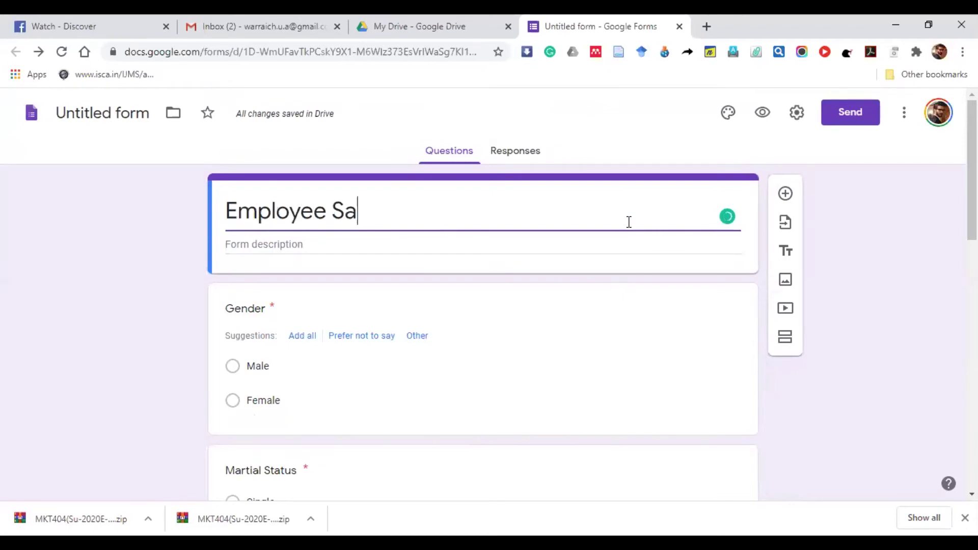
{"action": "type", "text": "tisfaction"}
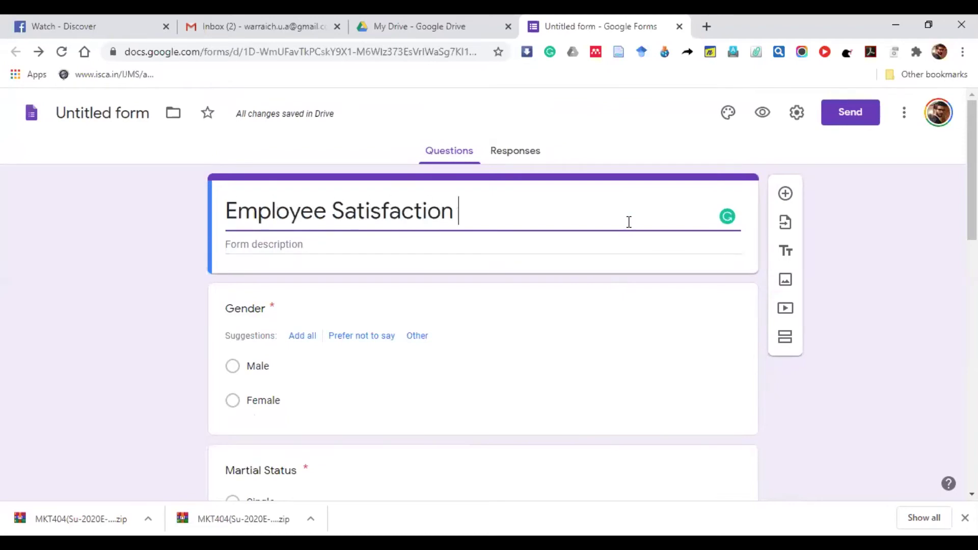
Review the questions and add a new section between the form title and the Gender question
{"action": "scroll", "coordinate": [618, 285], "scroll_direction": "down", "scroll_amount": 4}
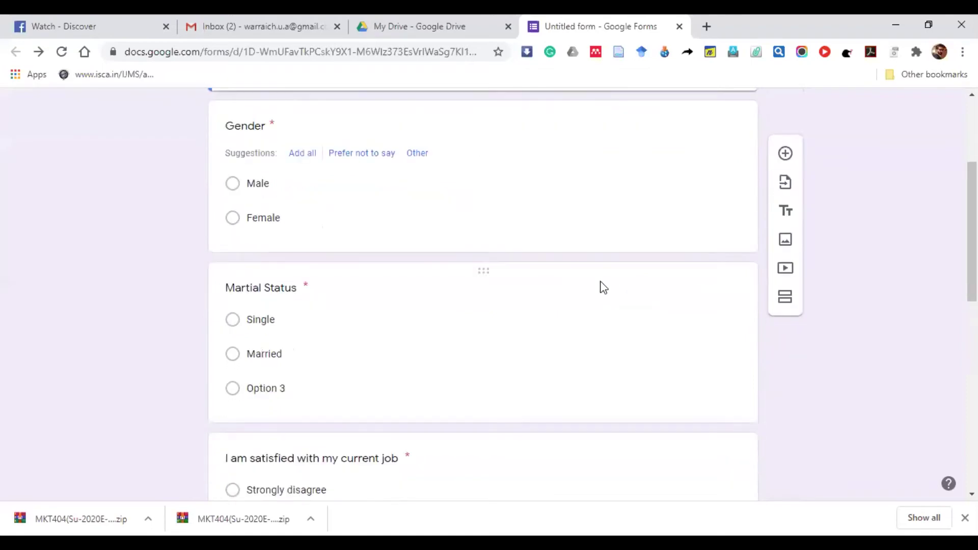
{"action": "scroll", "coordinate": [603, 287], "scroll_direction": "down", "scroll_amount": 3}
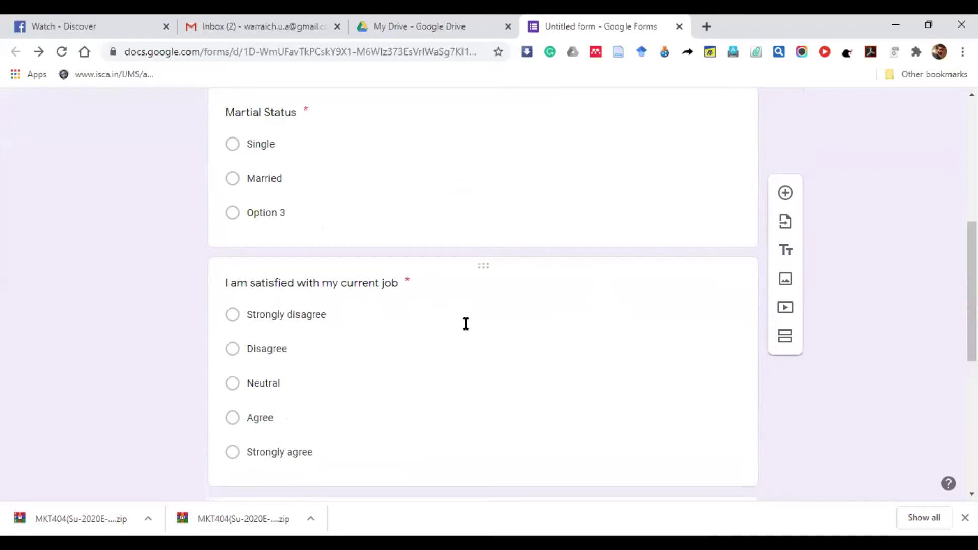
{"action": "scroll", "coordinate": [426, 365], "scroll_direction": "down", "scroll_amount": 4}
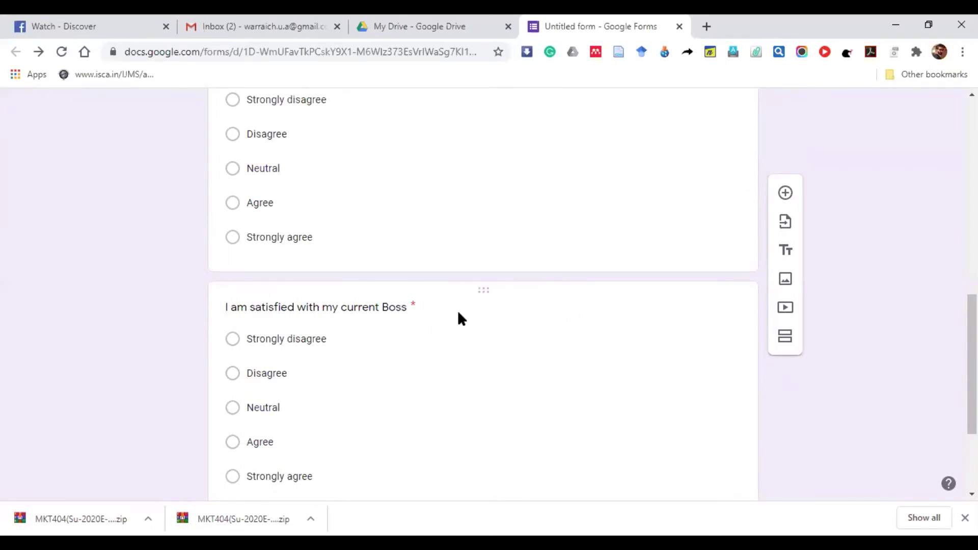
{"action": "scroll", "coordinate": [457, 312], "scroll_direction": "up", "scroll_amount": 4}
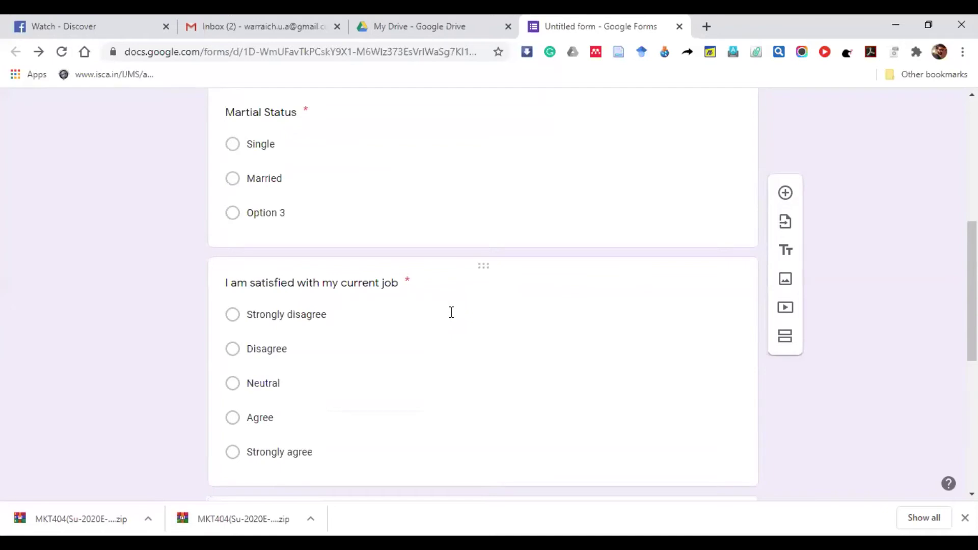
{"action": "left_click", "coordinate": [790, 334]}
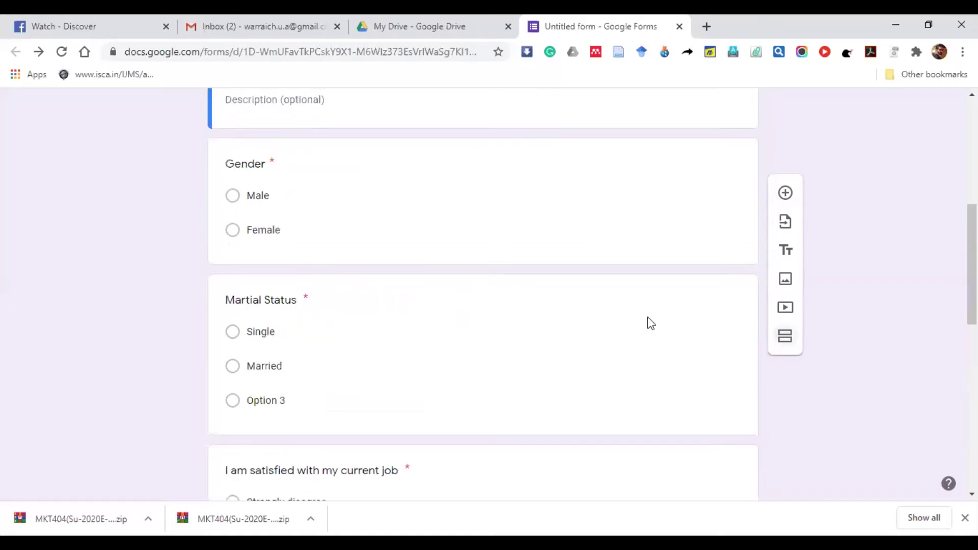
Examine the form's layout and questions, from the new untitled section to the untitled question at the end
{"action": "scroll", "coordinate": [426, 266], "scroll_direction": "up", "scroll_amount": 1}
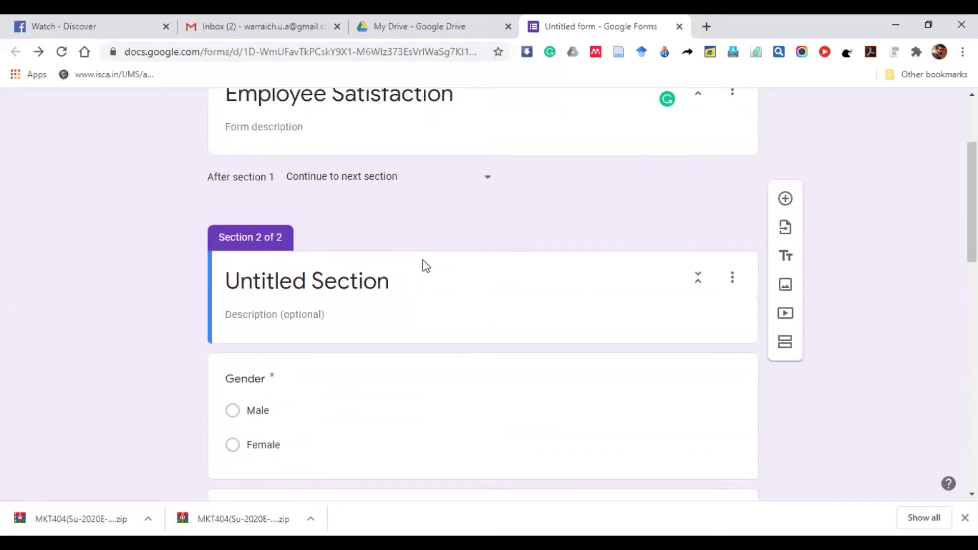
{"action": "scroll", "coordinate": [423, 265], "scroll_direction": "down", "scroll_amount": 10}
{"action": "scroll", "coordinate": [421, 265], "scroll_direction": "down", "scroll_amount": 3}
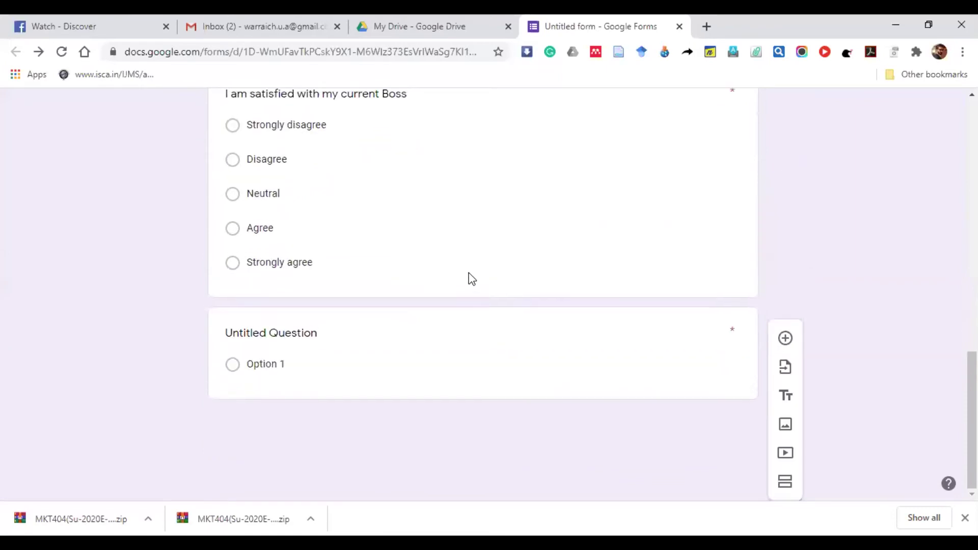
{"action": "scroll", "coordinate": [466, 279], "scroll_direction": "up", "scroll_amount": 12}
{"action": "scroll", "coordinate": [474, 285], "scroll_direction": "down", "scroll_amount": 12}
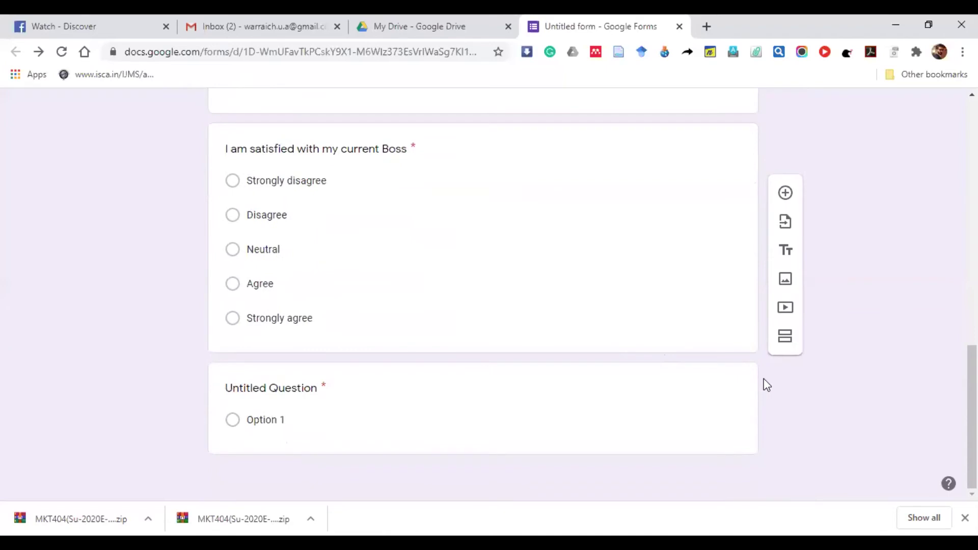
{"action": "scroll", "coordinate": [794, 344], "scroll_direction": "up", "scroll_amount": 10}
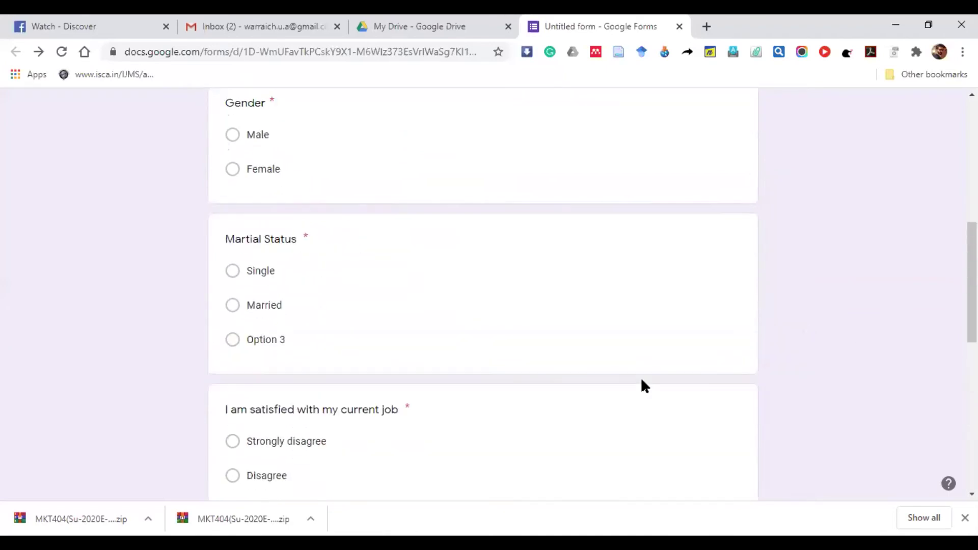
{"action": "scroll", "coordinate": [640, 382], "scroll_direction": "down", "scroll_amount": 4}
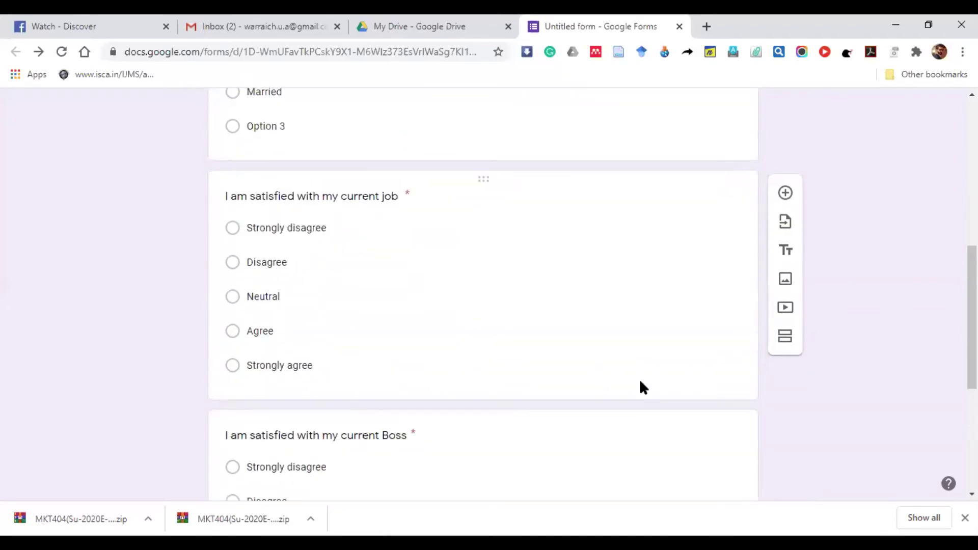
{"action": "scroll", "coordinate": [641, 384], "scroll_direction": "up", "scroll_amount": 3}
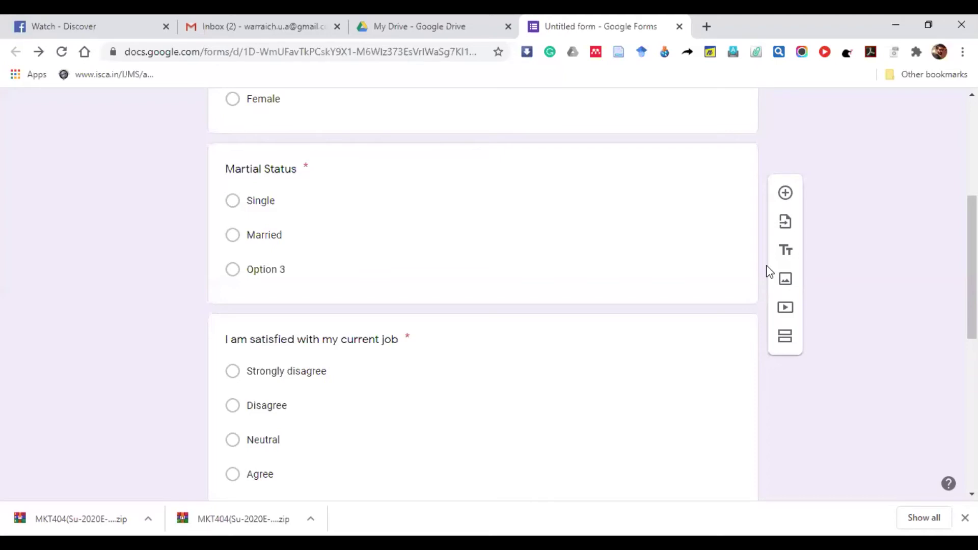
View the additional options of the Martial Status question, including going to a section based on the answer
{"action": "left_click", "coordinate": [662, 245]}
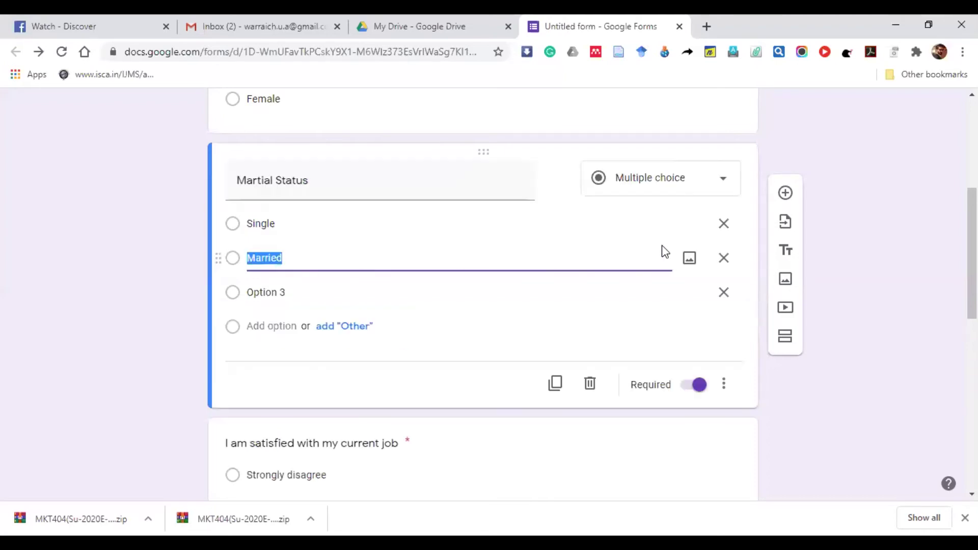
{"action": "left_click", "coordinate": [726, 390]}
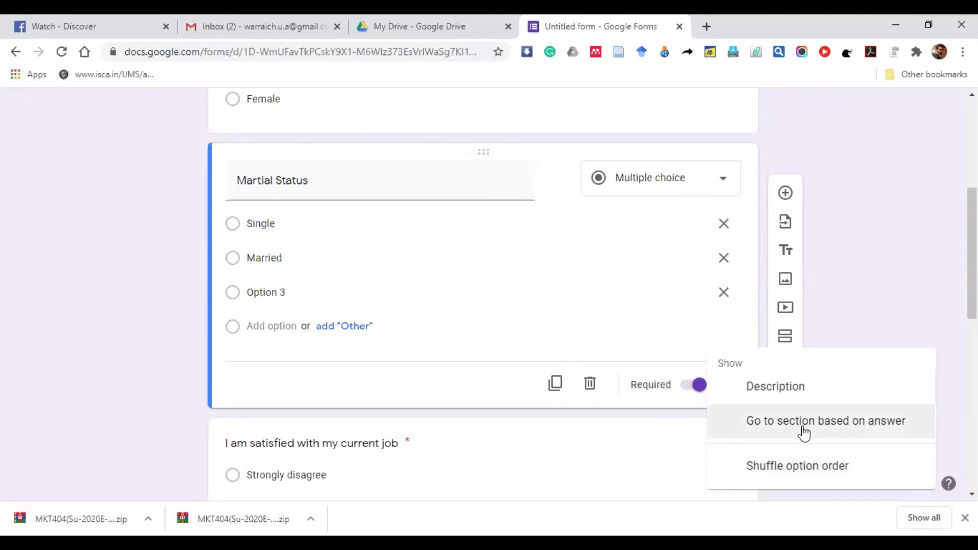
{"action": "left_click", "coordinate": [668, 438]}
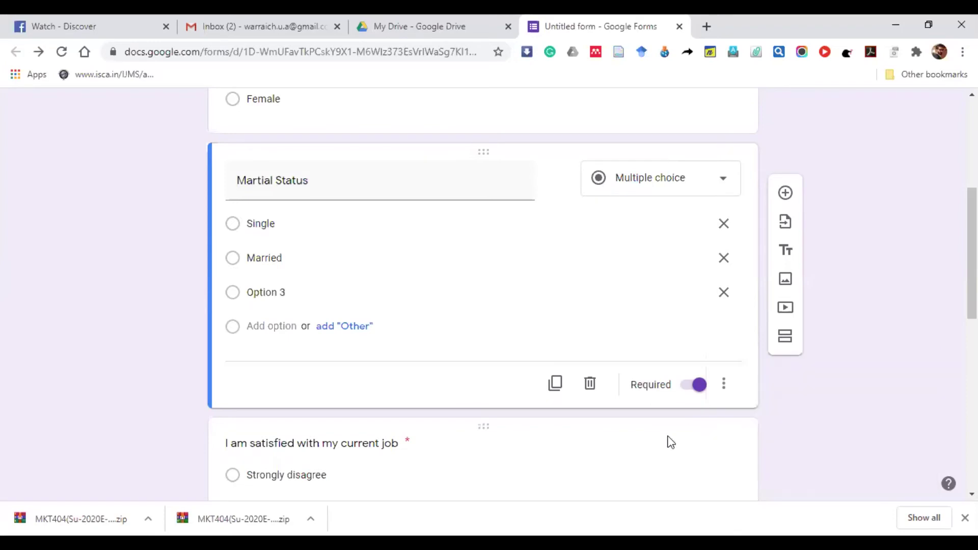
{"action": "left_click", "coordinate": [668, 435]}
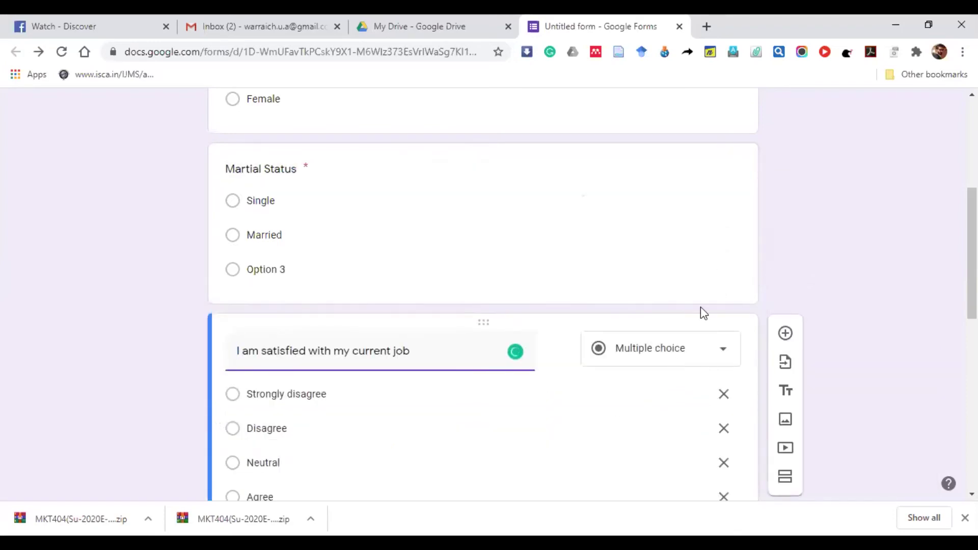
Title the untitled question after the current Boss question "Full Name"
{"action": "scroll", "coordinate": [774, 132], "scroll_direction": "down", "scroll_amount": 5}
{"action": "left_click", "coordinate": [776, 131]}
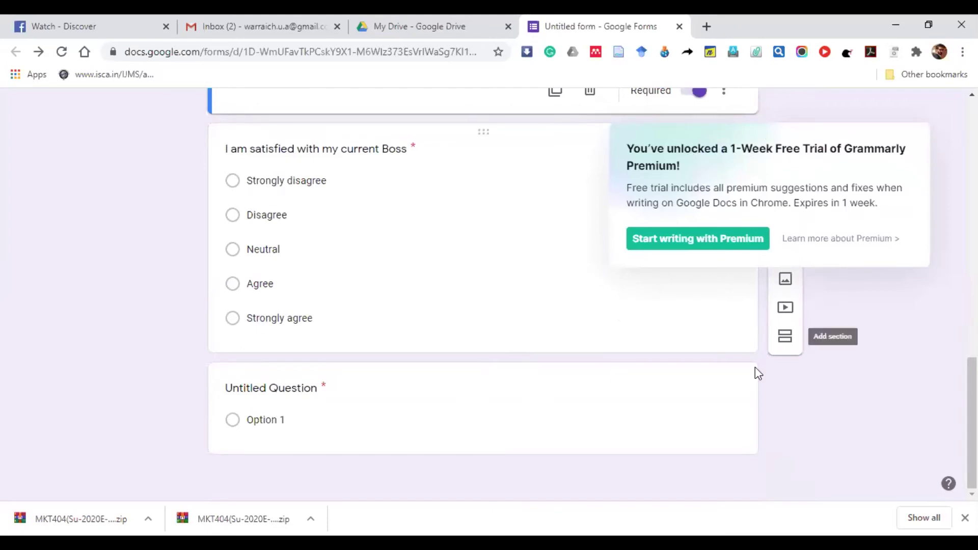
{"action": "left_click", "coordinate": [512, 391]}
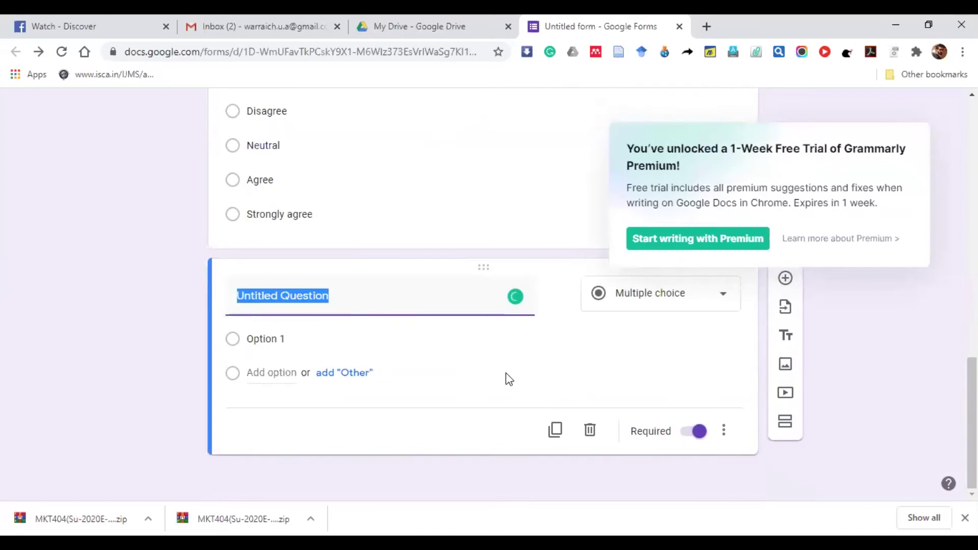
{"action": "type", "text": "Ful"}
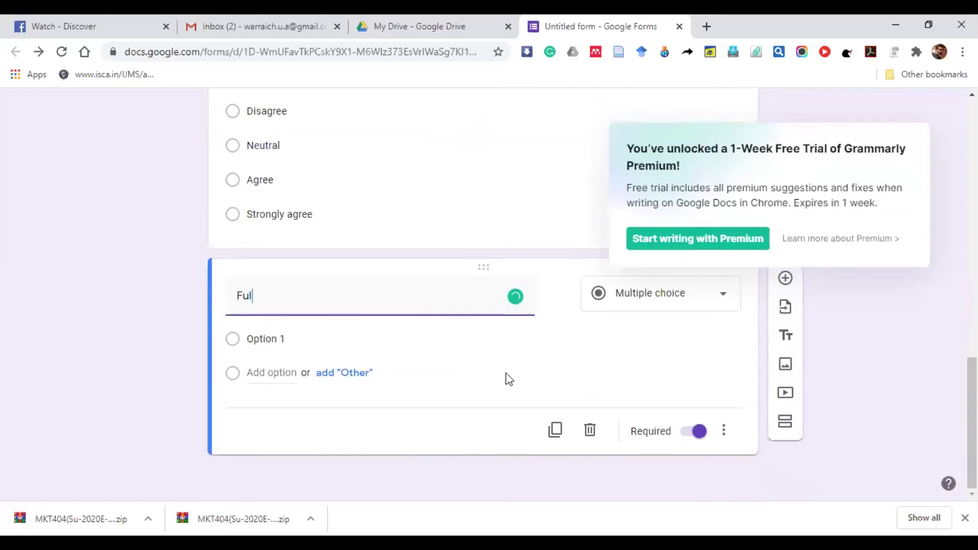
{"action": "type", "text": "l nAME"}
{"action": "key", "text": "BackSpace"}
{"action": "key", "text": "BackSpace"}
{"action": "key", "text": "BackSpace"}
{"action": "key", "text": "BackSpace"}
{"action": "type", "text": "Name"}
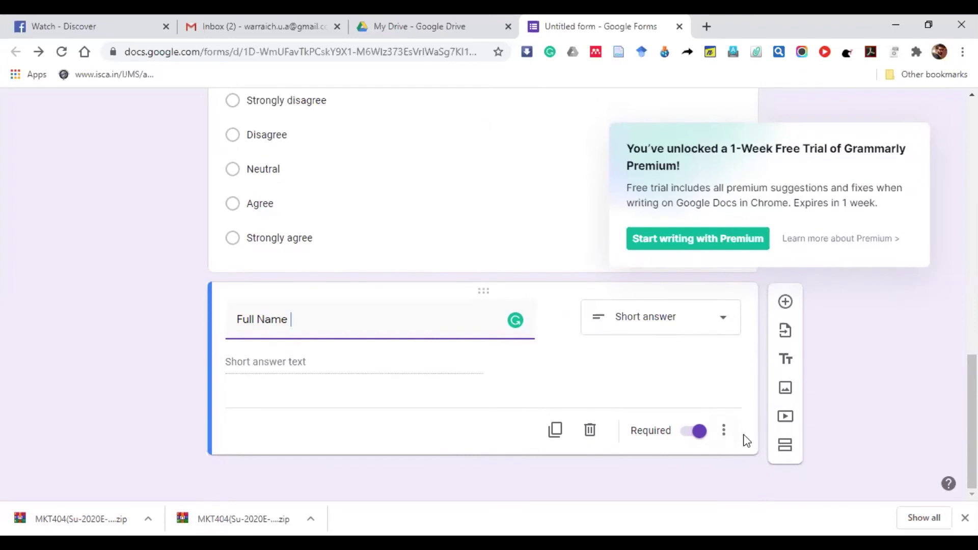
Add a new question titled "Religion" after the Full Name question
{"action": "left_click", "coordinate": [786, 303]}
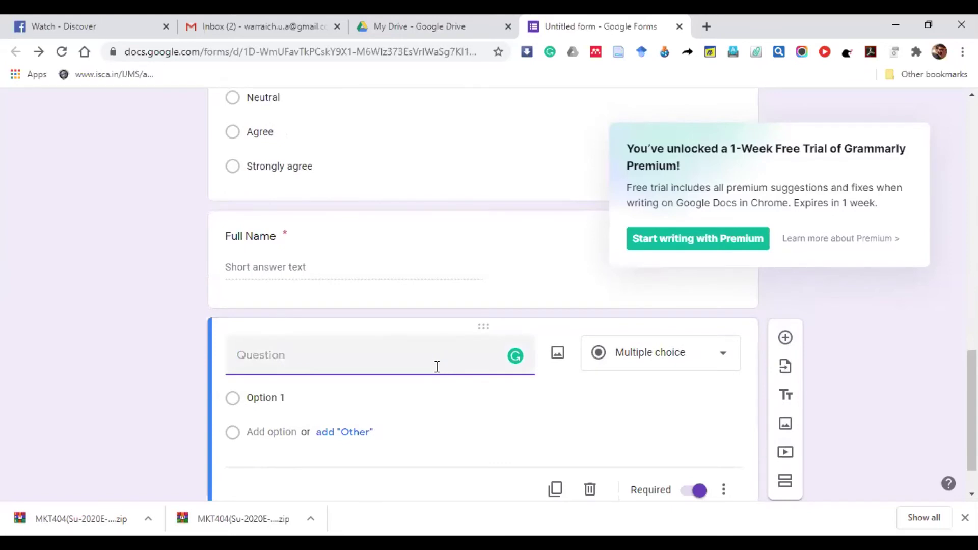
{"action": "type", "text": "Religion"}
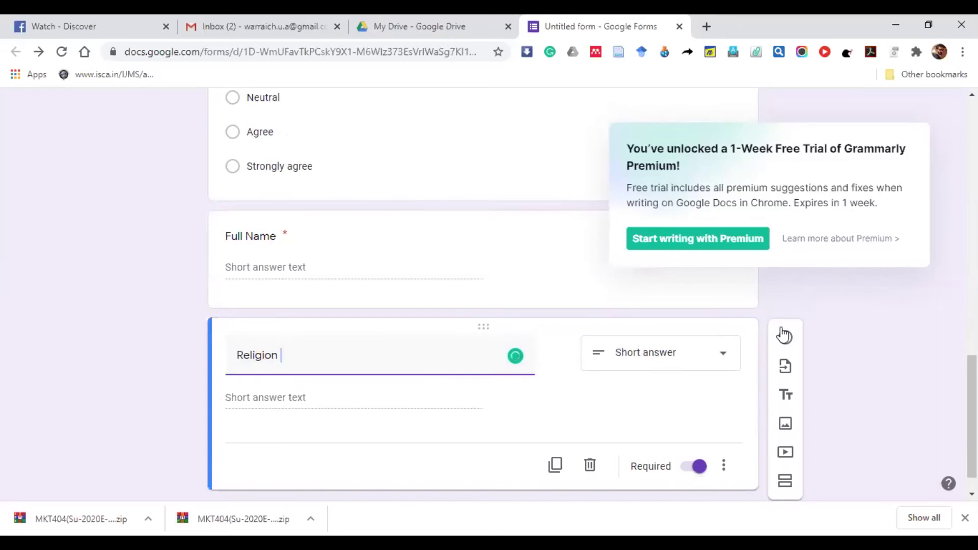
View the question types available for the Religion question and get rid of the Grammarly trial offer covering them
{"action": "left_click", "coordinate": [731, 359]}
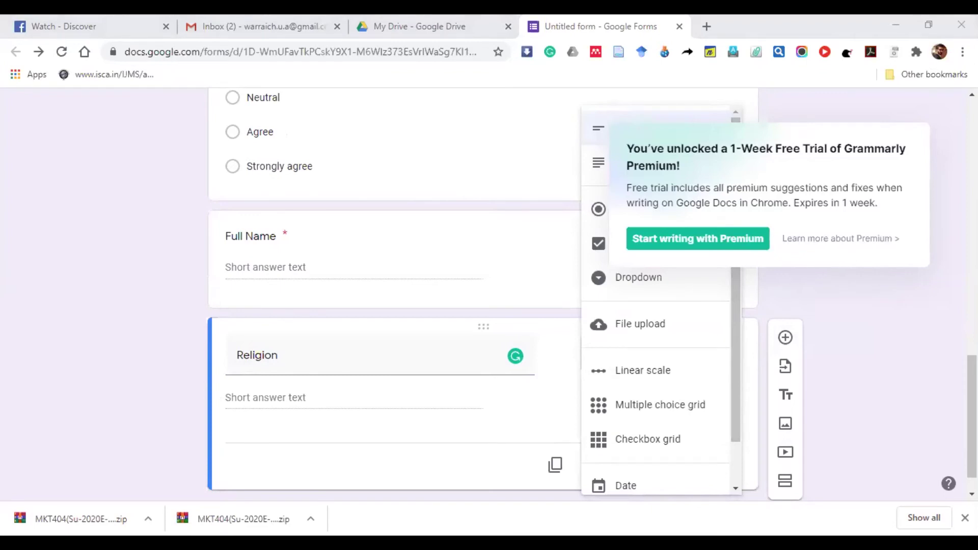
{"action": "key", "text": "Escape"}
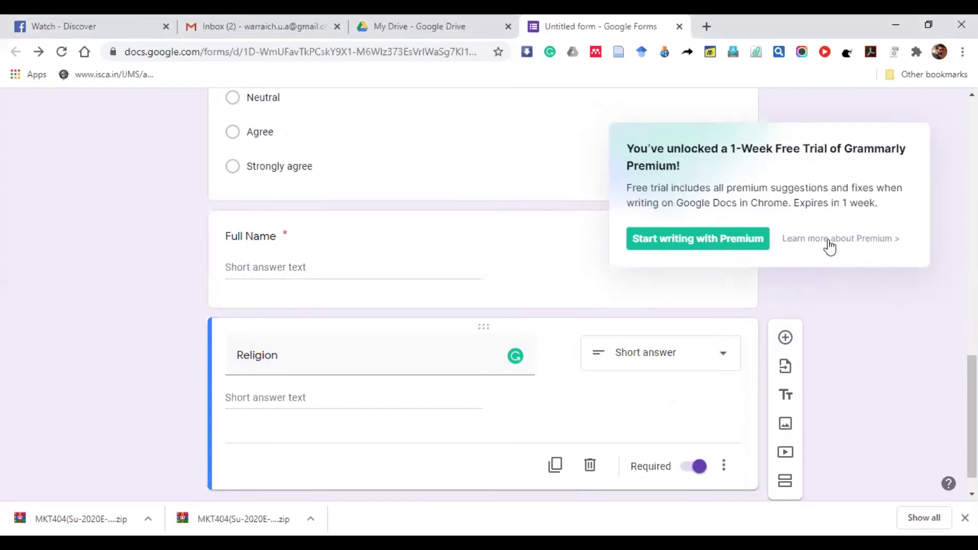
{"action": "left_click", "coordinate": [897, 239]}
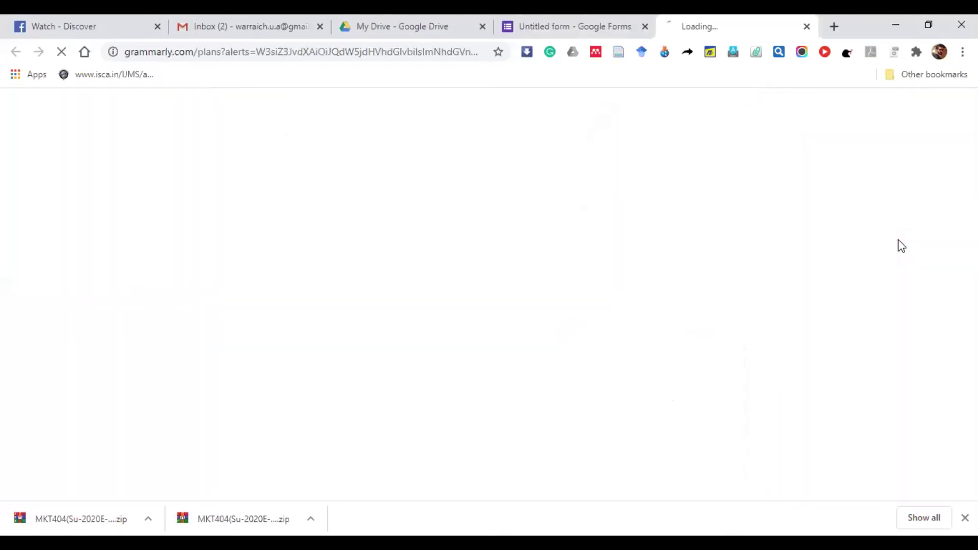
{"action": "left_click", "coordinate": [807, 26]}
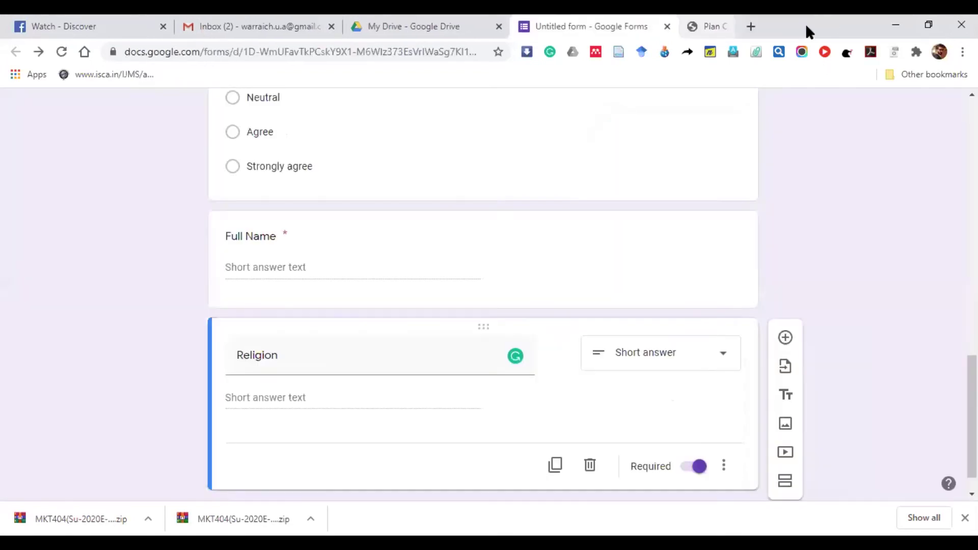
{"action": "scroll", "coordinate": [808, 298], "scroll_direction": "up", "scroll_amount": 2}
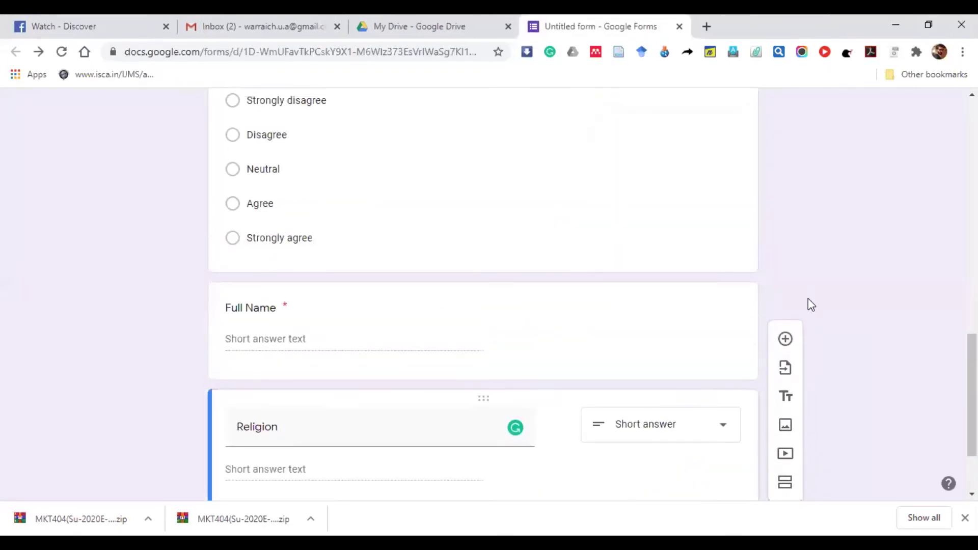
{"action": "scroll", "coordinate": [808, 298], "scroll_direction": "down", "scroll_amount": 3}
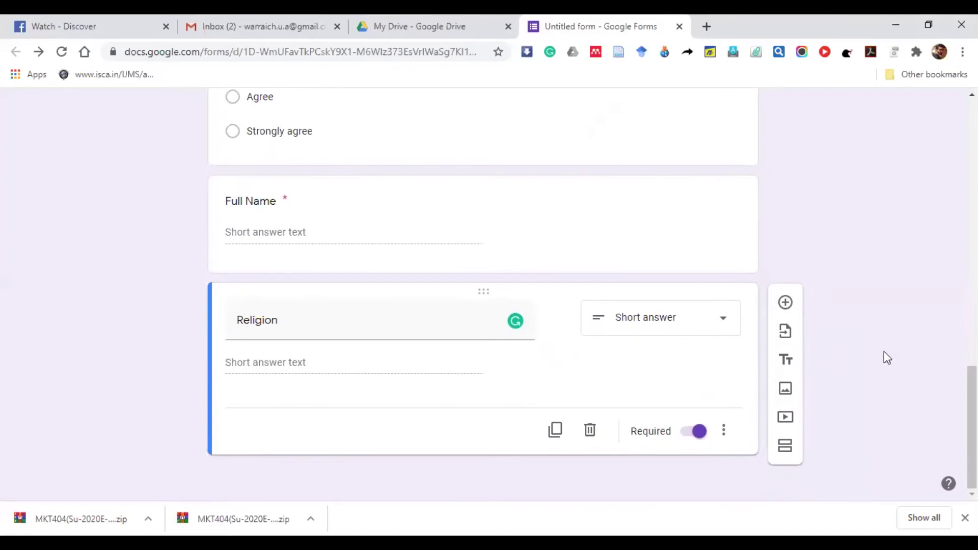
{"action": "left_click", "coordinate": [729, 325]}
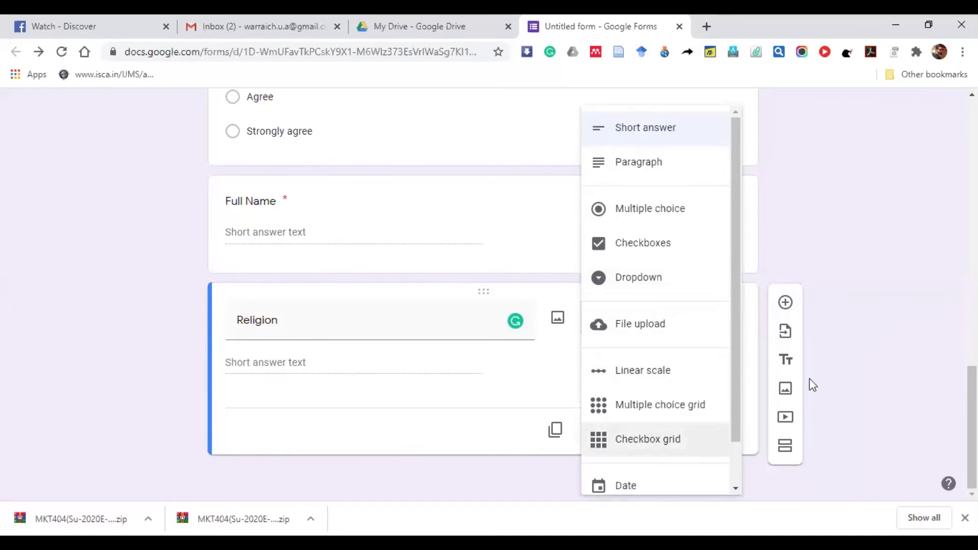
{"action": "left_click", "coordinate": [867, 317]}
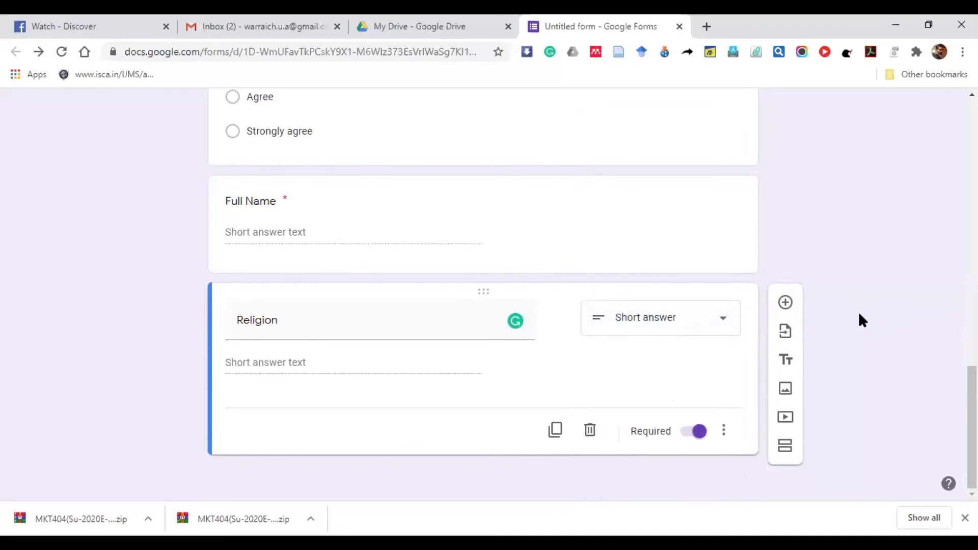
Preview the Employee Satisfaction form as a respondent, review all its questions through to the end, and close the preview
{"action": "scroll", "coordinate": [859, 314], "scroll_direction": "up", "scroll_amount": 15}
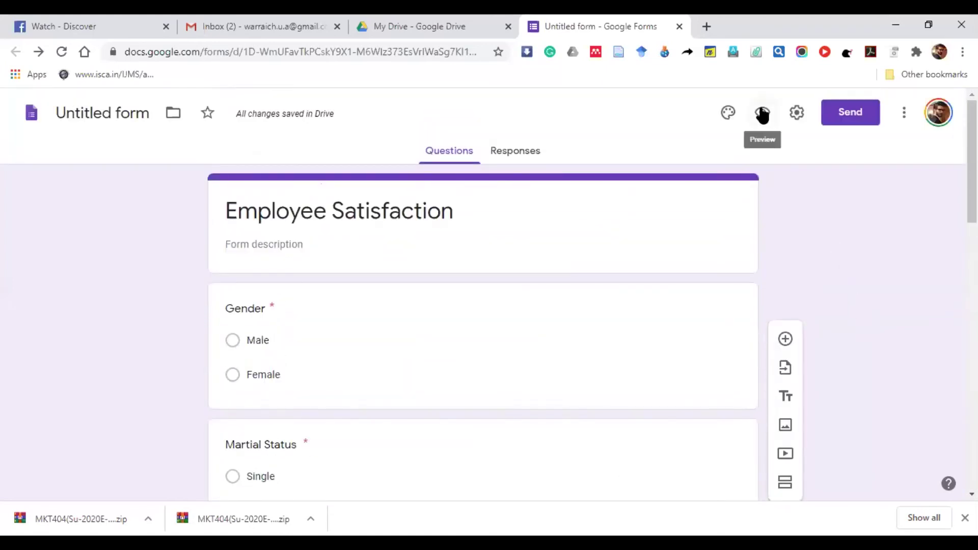
{"action": "left_click", "coordinate": [763, 114]}
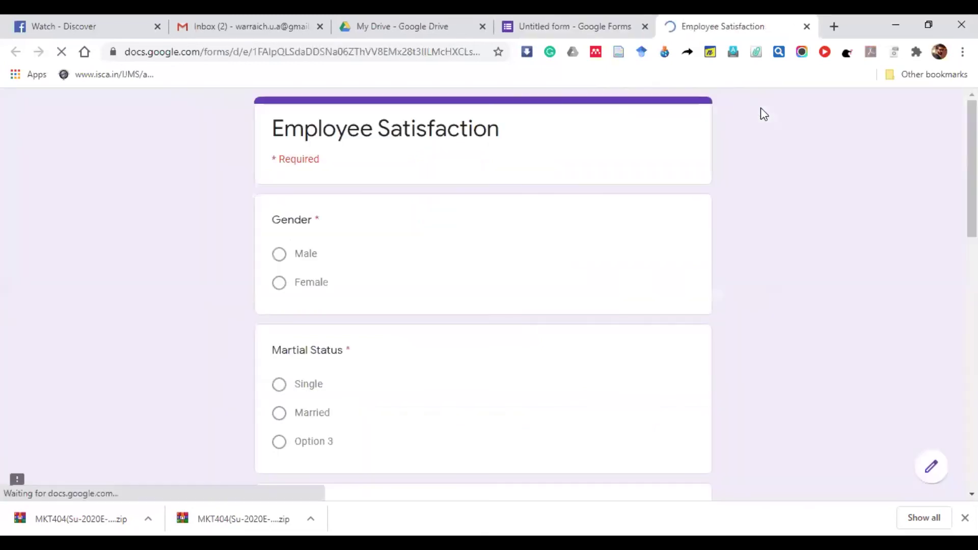
{"action": "scroll", "coordinate": [306, 244], "scroll_direction": "down", "scroll_amount": 1}
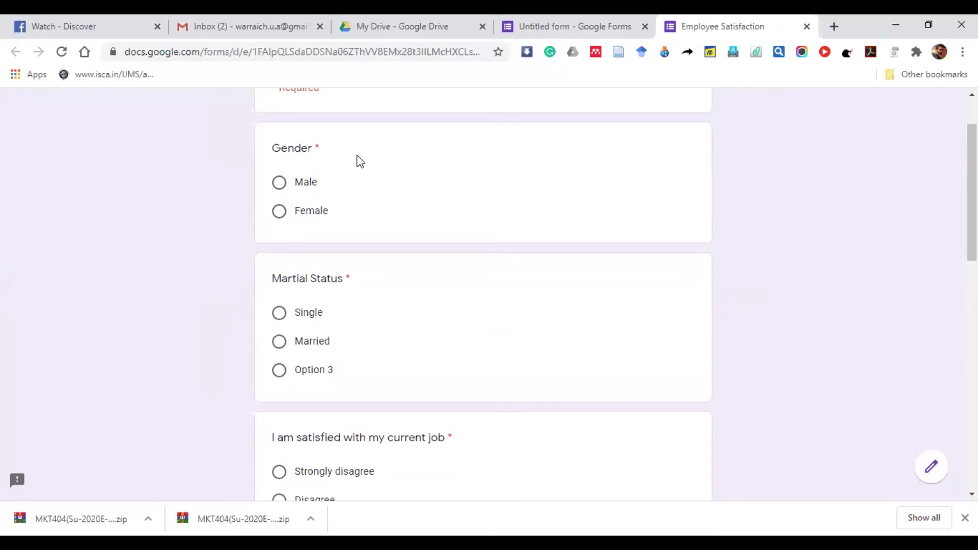
{"action": "scroll", "coordinate": [360, 162], "scroll_direction": "down", "scroll_amount": 4}
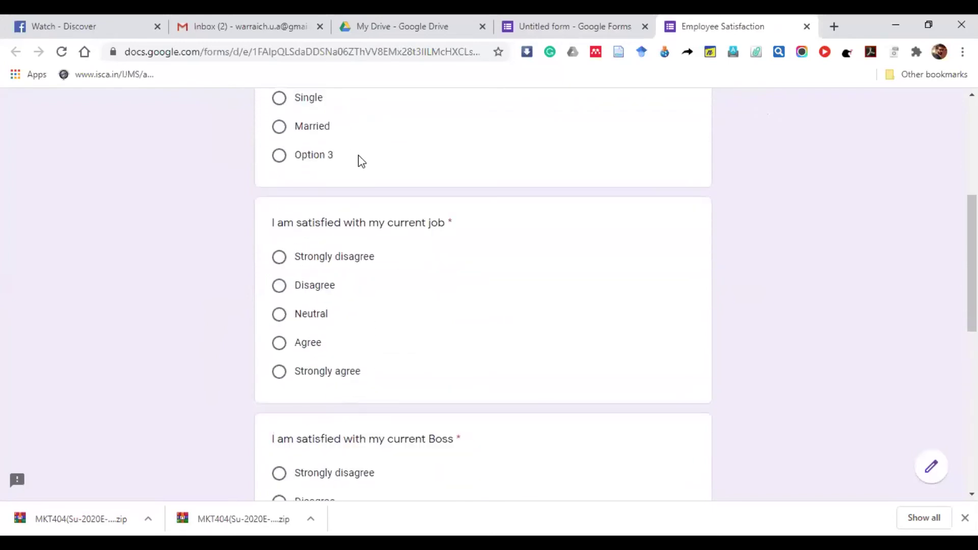
{"action": "scroll", "coordinate": [574, 213], "scroll_direction": "down", "scroll_amount": 3}
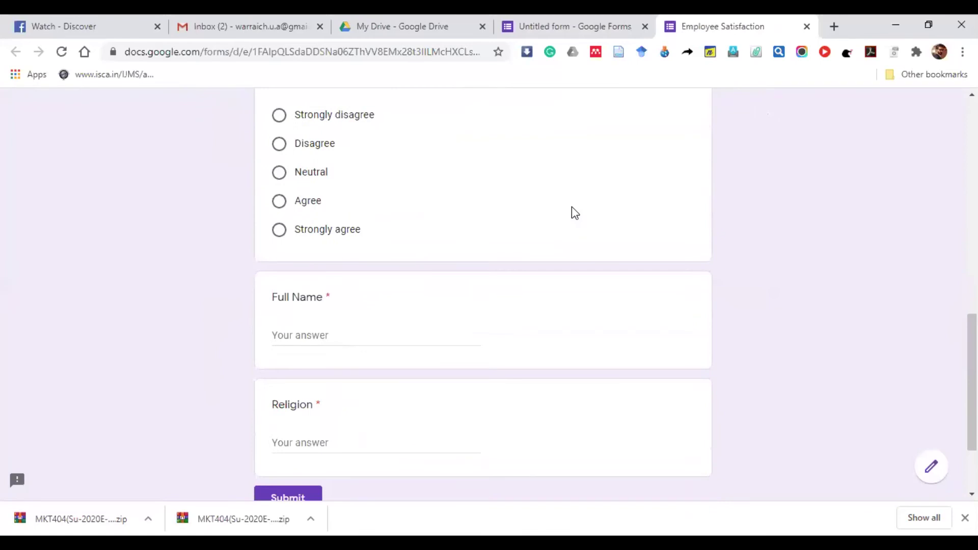
{"action": "scroll", "coordinate": [561, 218], "scroll_direction": "down", "scroll_amount": 2}
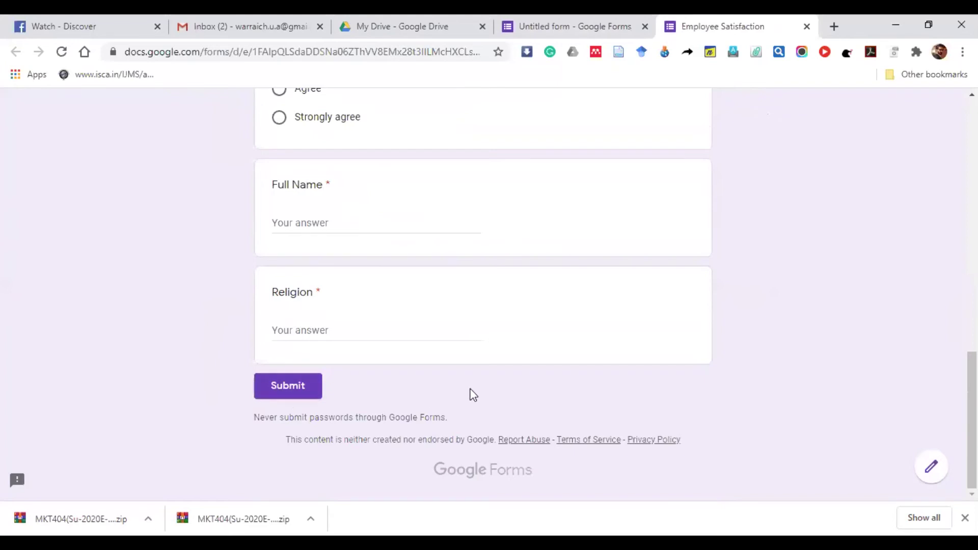
{"action": "scroll", "coordinate": [807, 112], "scroll_direction": "up", "scroll_amount": 4}
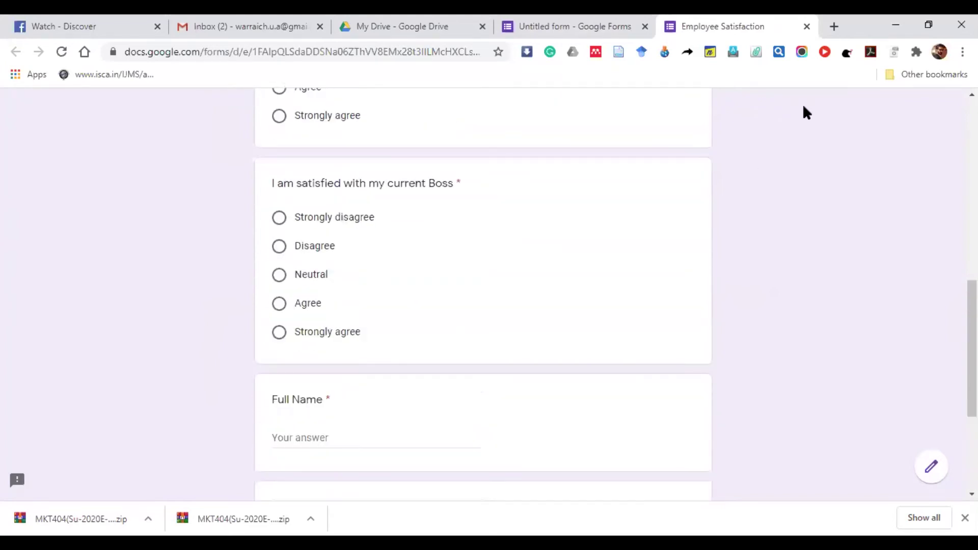
{"action": "left_click", "coordinate": [806, 26]}
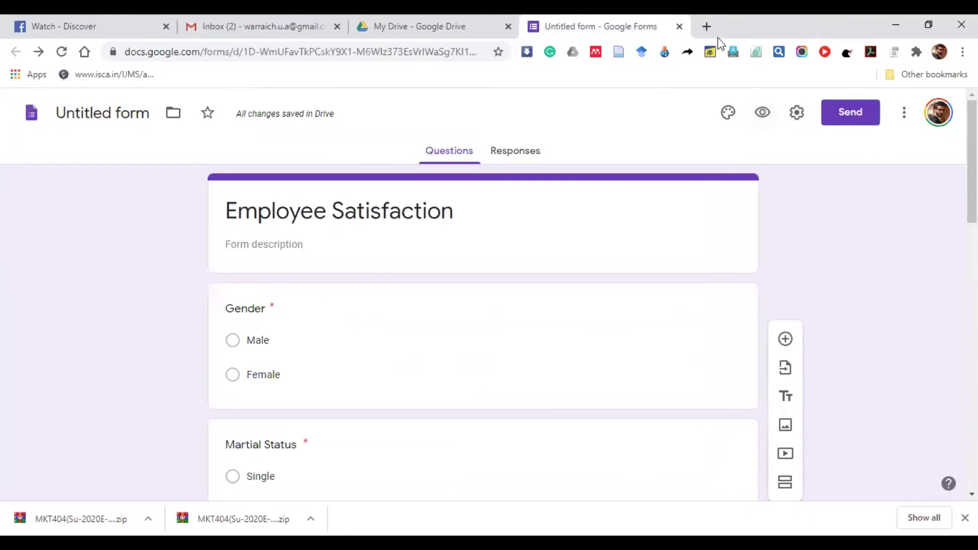
Close the form and remove "Untitled form" from My Drive in Google Drive
{"action": "left_click", "coordinate": [680, 26]}
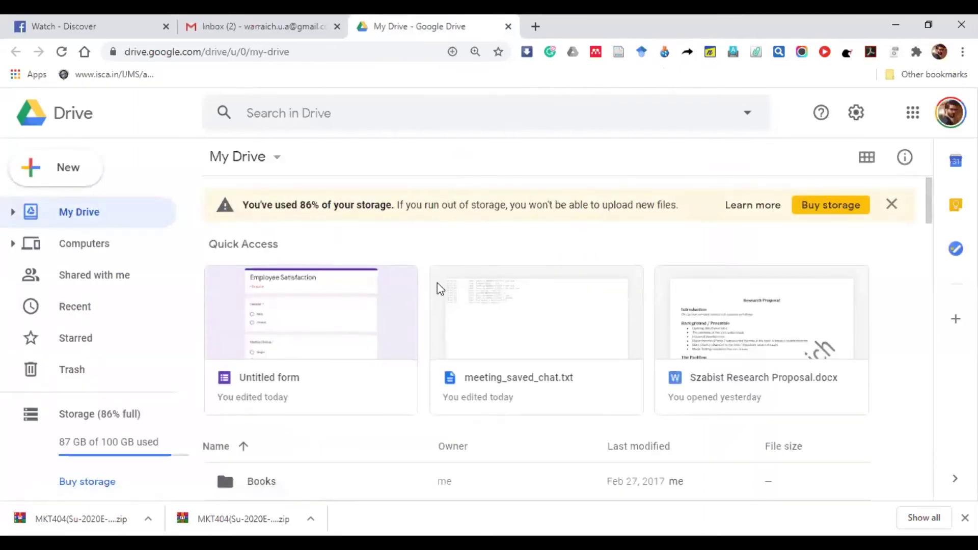
{"action": "left_click", "coordinate": [364, 338]}
{"action": "right_click", "coordinate": [365, 337]}
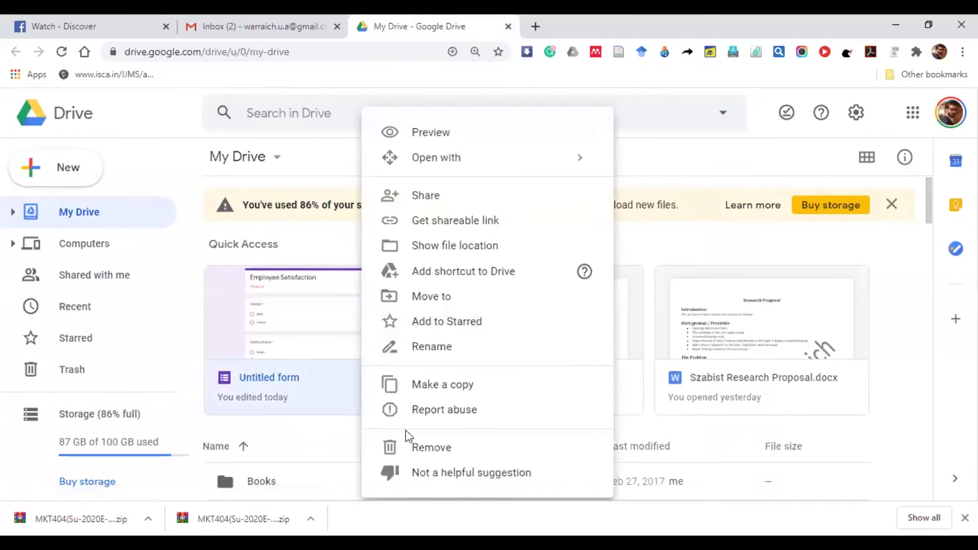
{"action": "left_click", "coordinate": [415, 449]}
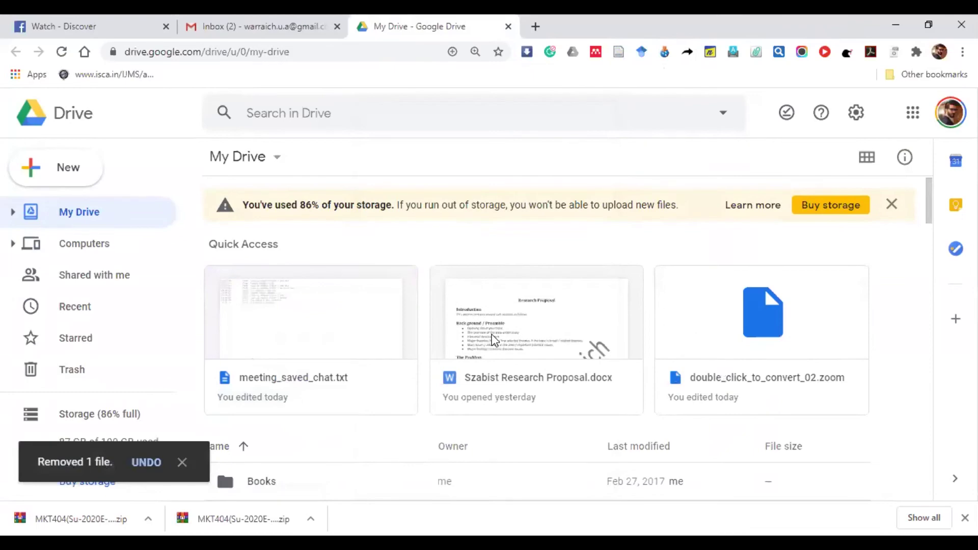
Find the "Iobm Student Data Base" spreadsheet in My Drive, open it to look at its contents, and close it
{"action": "scroll", "coordinate": [613, 286], "scroll_direction": "down", "scroll_amount": 3}
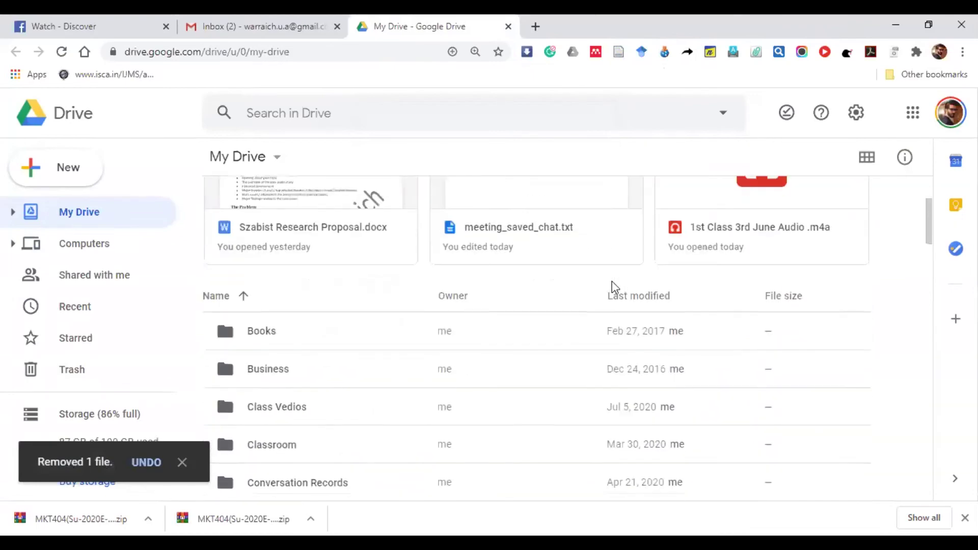
{"action": "scroll", "coordinate": [612, 281], "scroll_direction": "down", "scroll_amount": 15}
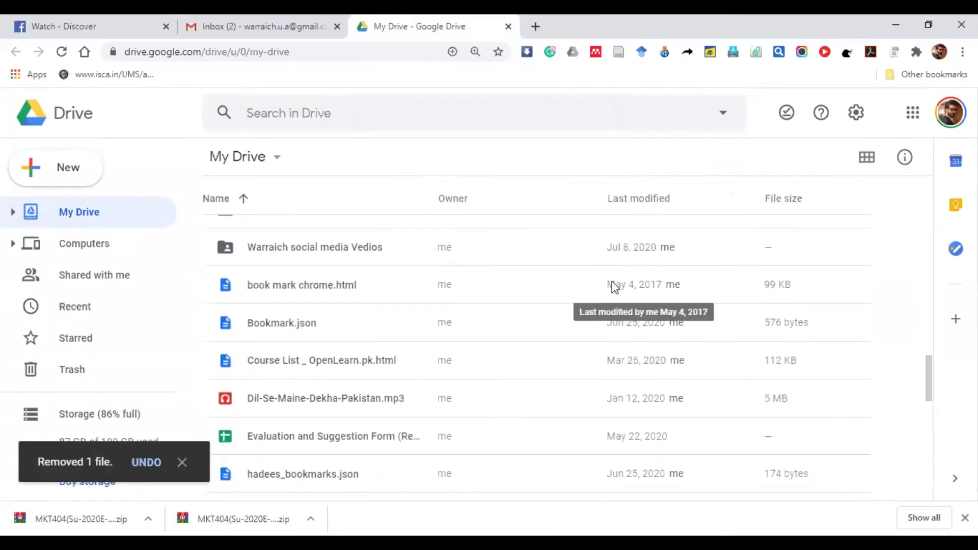
{"action": "scroll", "coordinate": [613, 283], "scroll_direction": "down", "scroll_amount": 3}
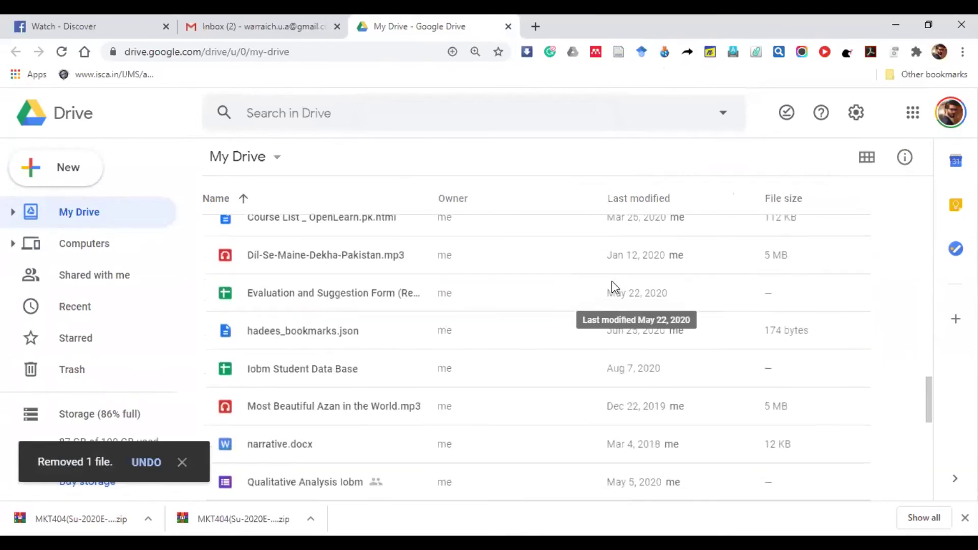
{"action": "double_click", "coordinate": [342, 372]}
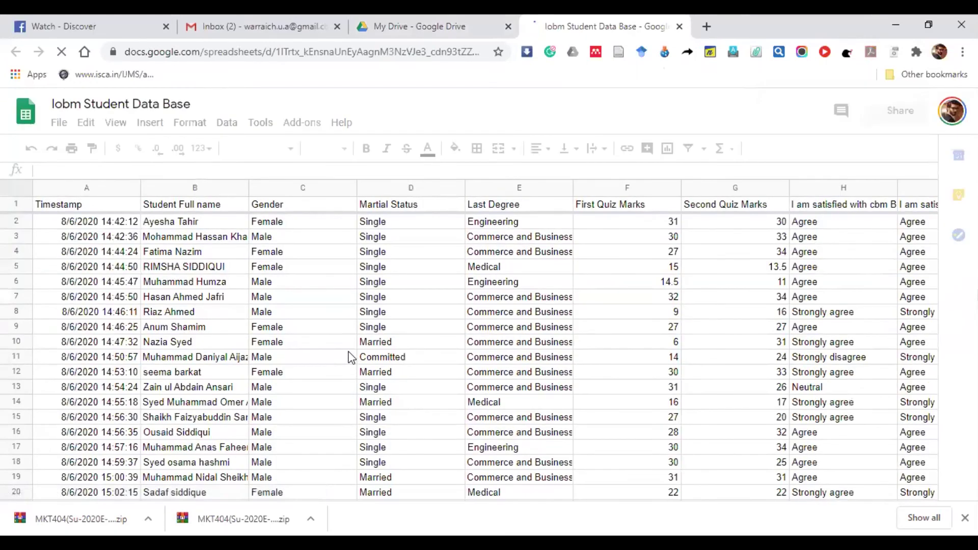
{"action": "left_click", "coordinate": [679, 27]}
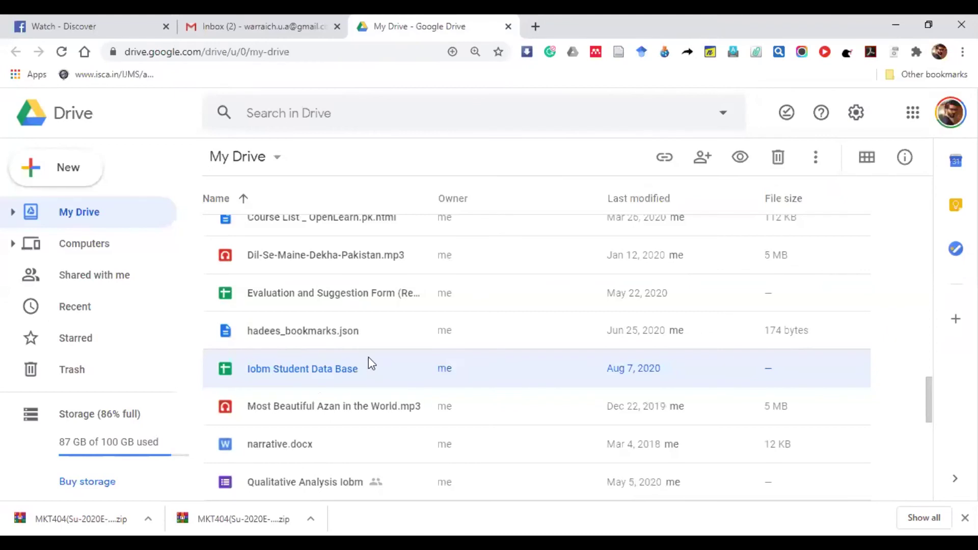
Browse the remaining My Drive files and open the "Student Database" form
{"action": "scroll", "coordinate": [366, 362], "scroll_direction": "down", "scroll_amount": 3}
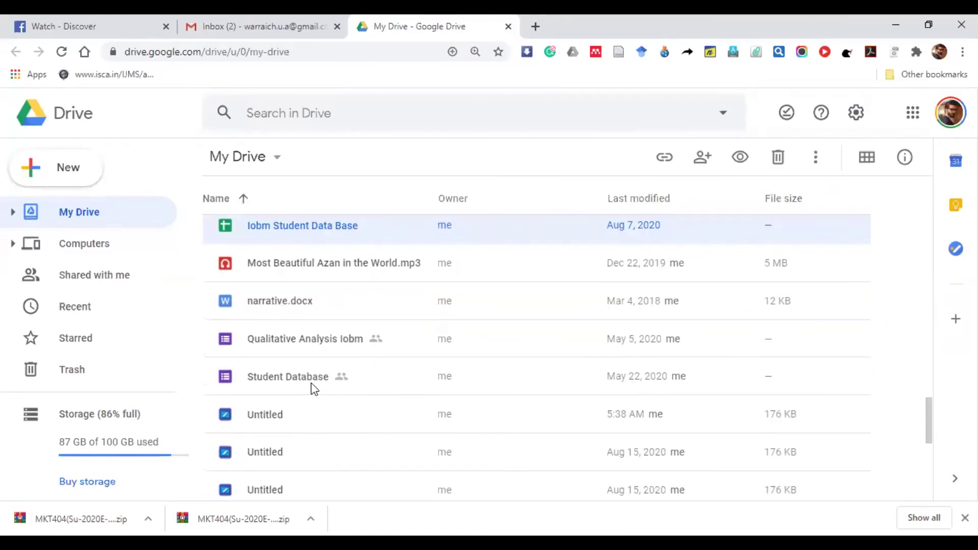
{"action": "scroll", "coordinate": [314, 390], "scroll_direction": "down", "scroll_amount": 2}
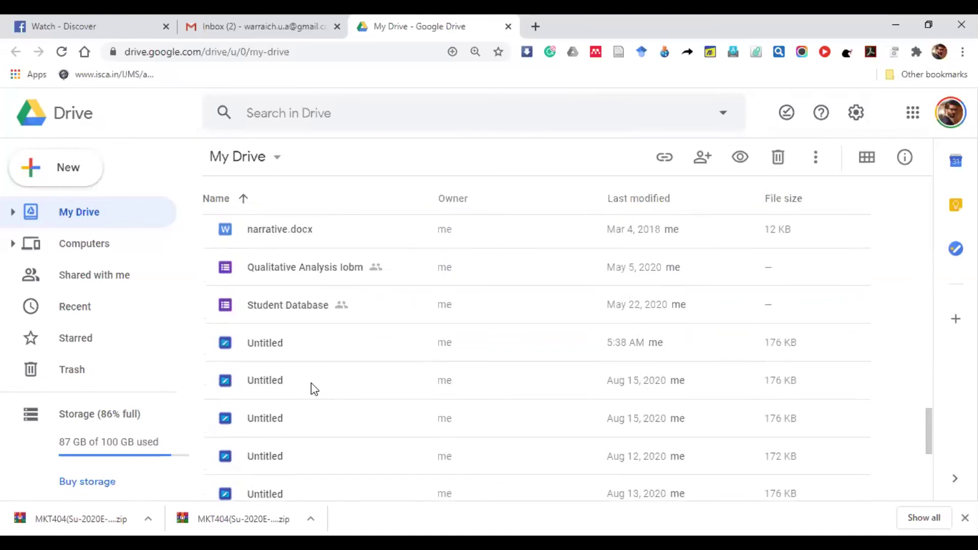
{"action": "scroll", "coordinate": [315, 390], "scroll_direction": "down", "scroll_amount": 8}
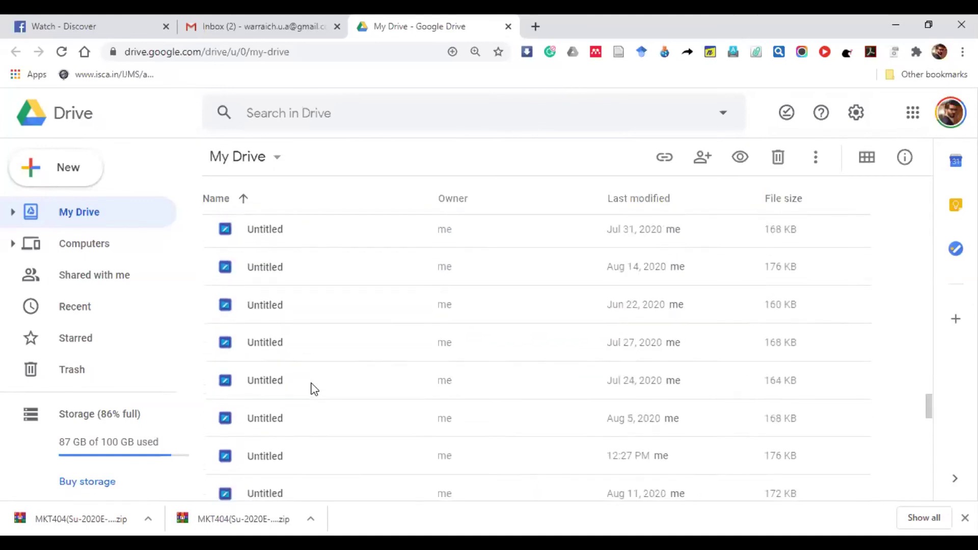
{"action": "scroll", "coordinate": [314, 390], "scroll_direction": "up", "scroll_amount": 5}
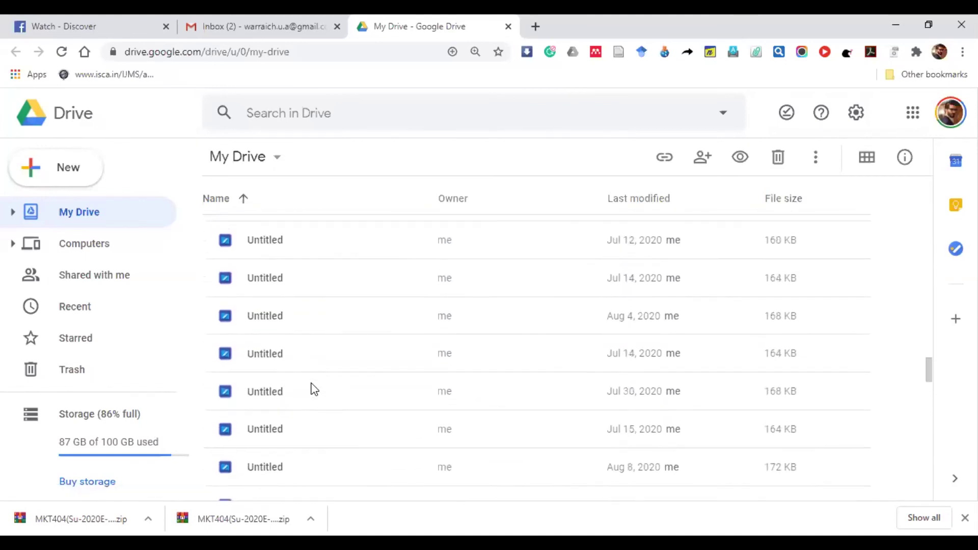
{"action": "scroll", "coordinate": [314, 390], "scroll_direction": "up", "scroll_amount": 10}
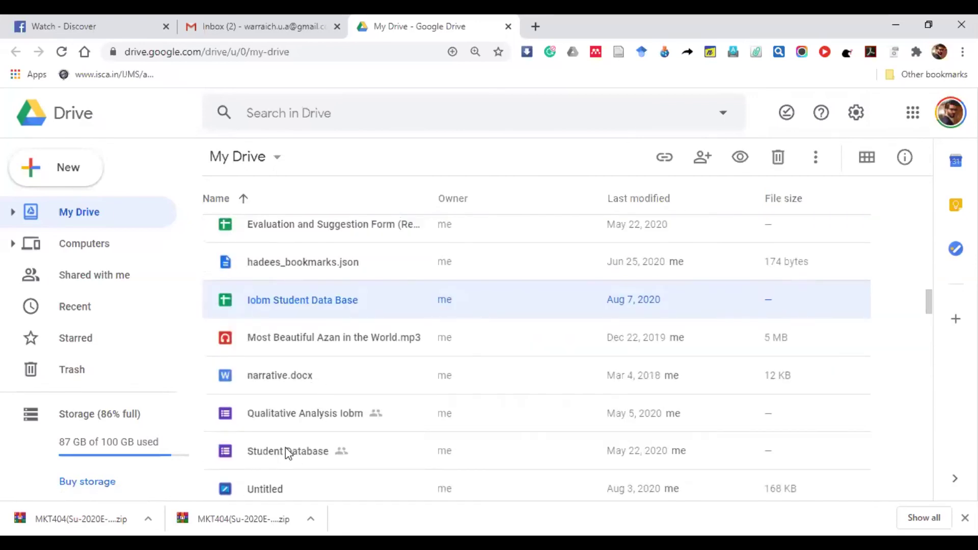
{"action": "double_click", "coordinate": [308, 461]}
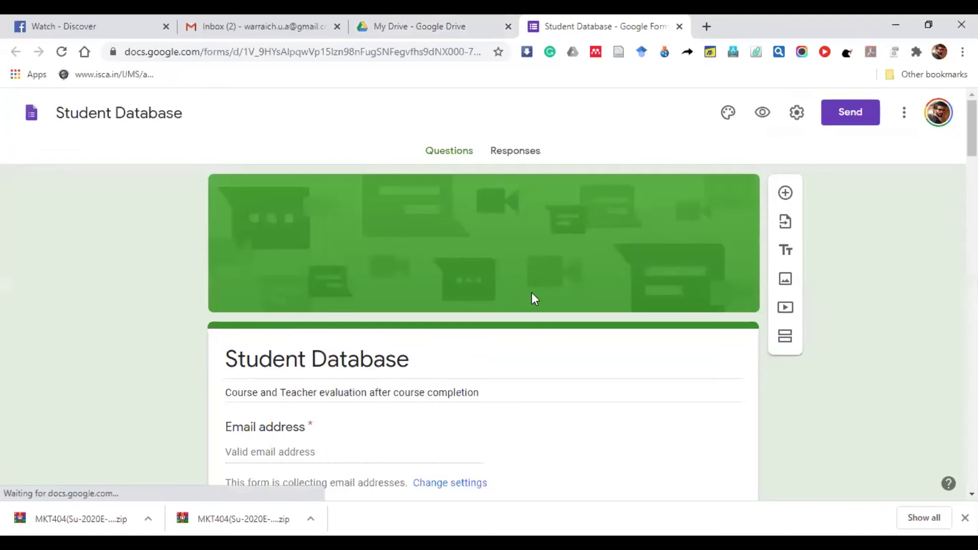
Review the form's student detail questions, from email address and full name through university, year, semester and course to the optional student picture
{"action": "scroll", "coordinate": [531, 293], "scroll_direction": "down", "scroll_amount": 3}
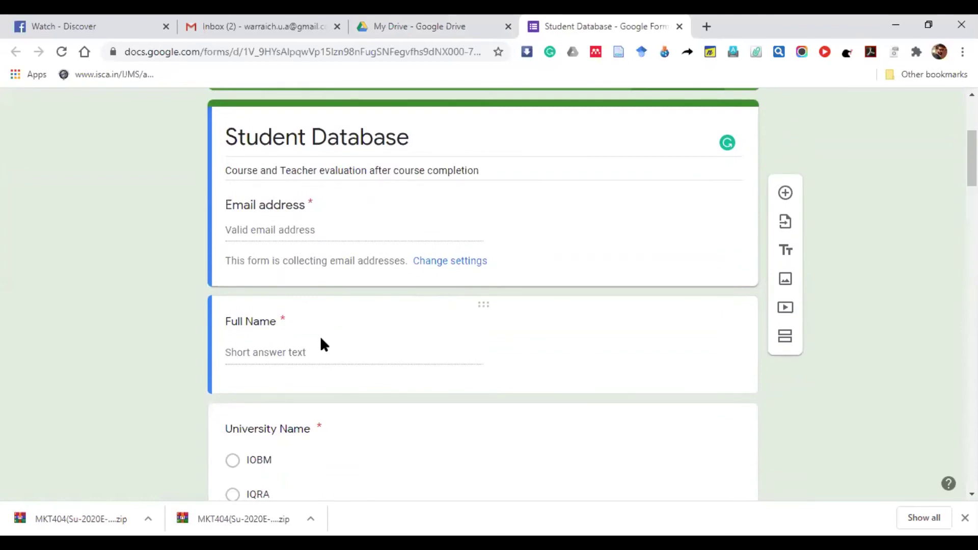
{"action": "scroll", "coordinate": [321, 341], "scroll_direction": "down", "scroll_amount": 5}
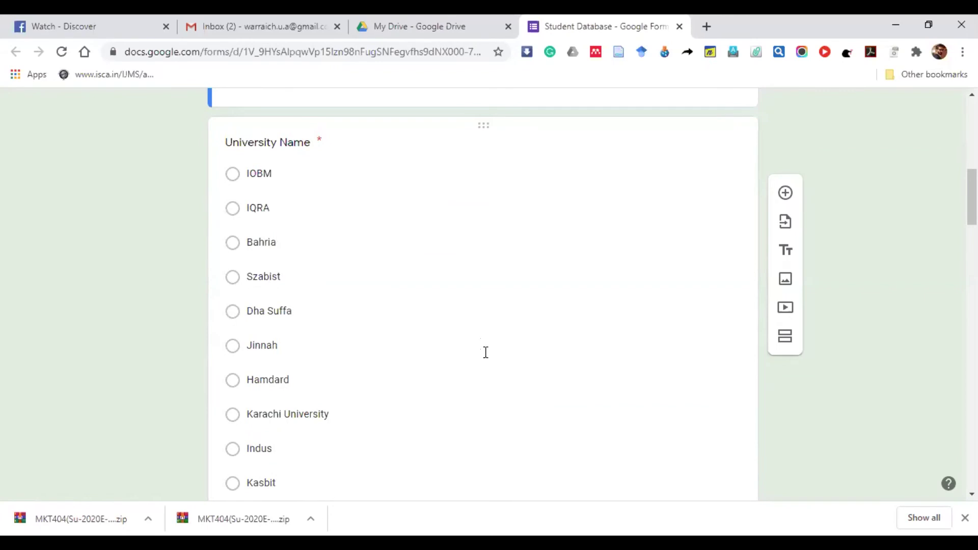
{"action": "scroll", "coordinate": [481, 342], "scroll_direction": "down", "scroll_amount": 5}
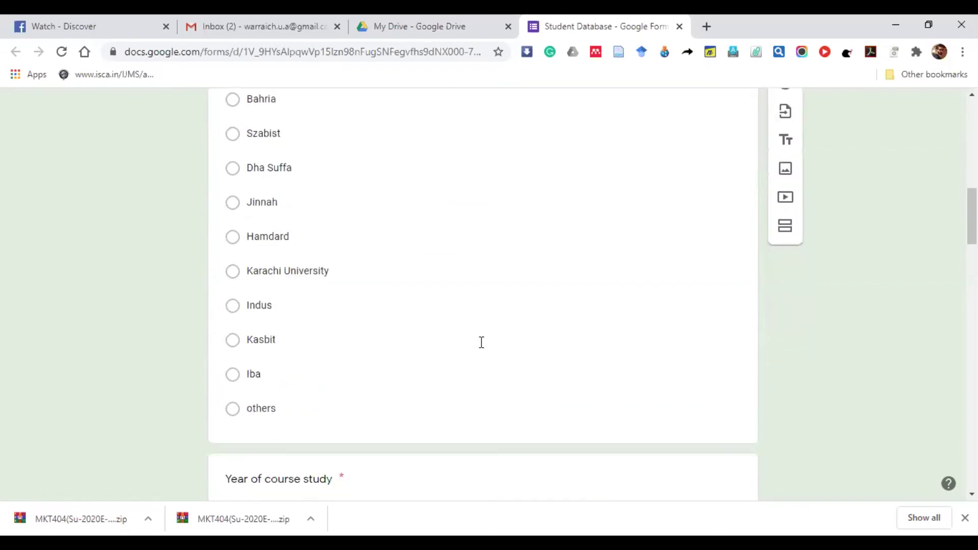
{"action": "scroll", "coordinate": [482, 346], "scroll_direction": "down", "scroll_amount": 2}
{"action": "scroll", "coordinate": [482, 348], "scroll_direction": "down", "scroll_amount": 3}
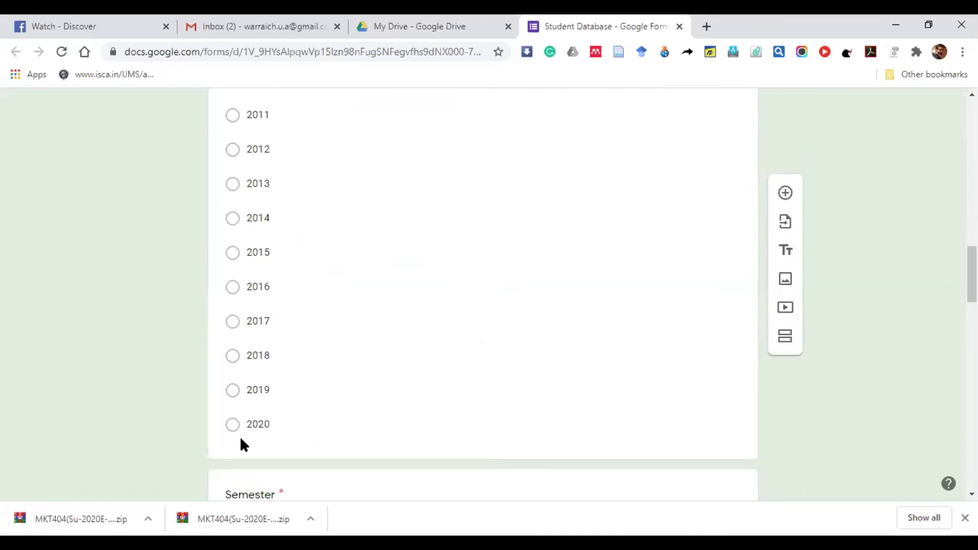
{"action": "scroll", "coordinate": [507, 334], "scroll_direction": "down", "scroll_amount": 4}
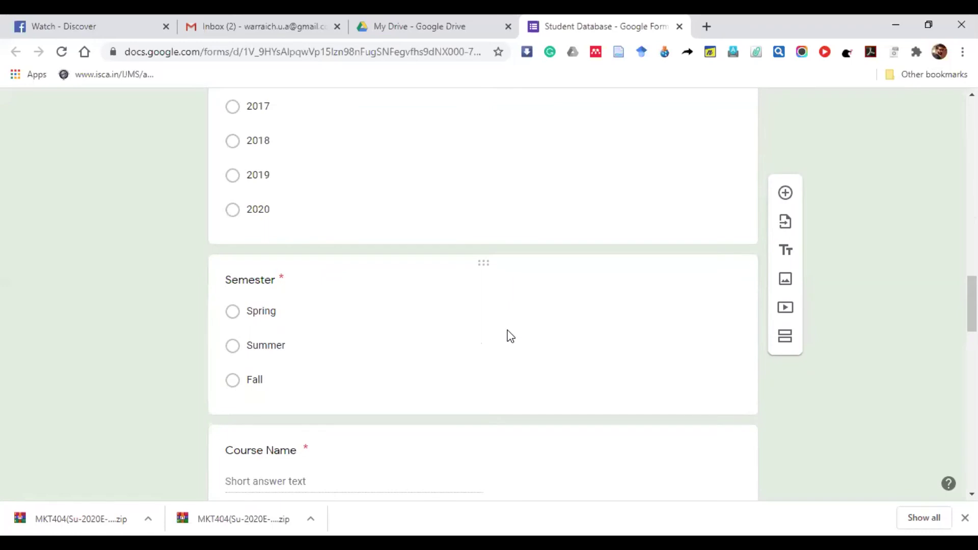
{"action": "scroll", "coordinate": [533, 306], "scroll_direction": "down", "scroll_amount": 3}
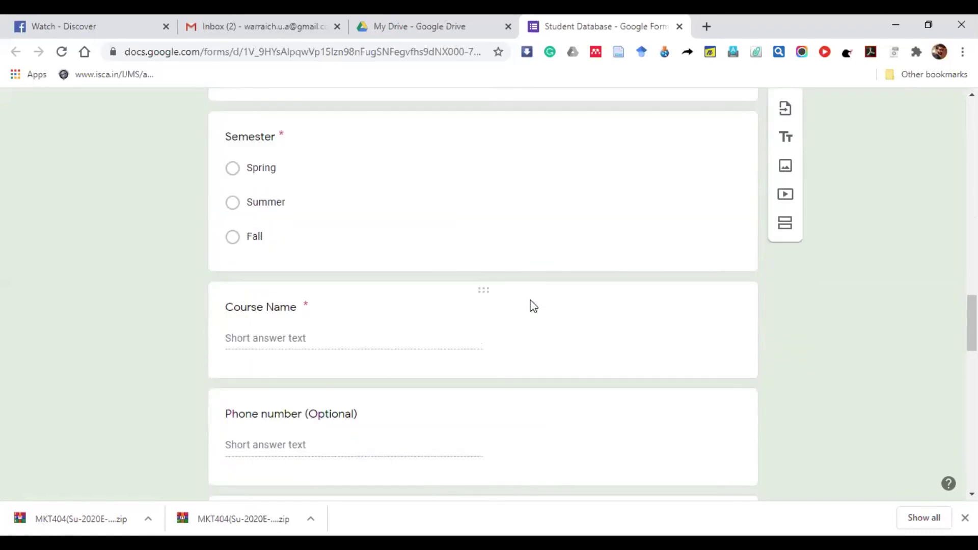
{"action": "scroll", "coordinate": [533, 306], "scroll_direction": "down", "scroll_amount": 3}
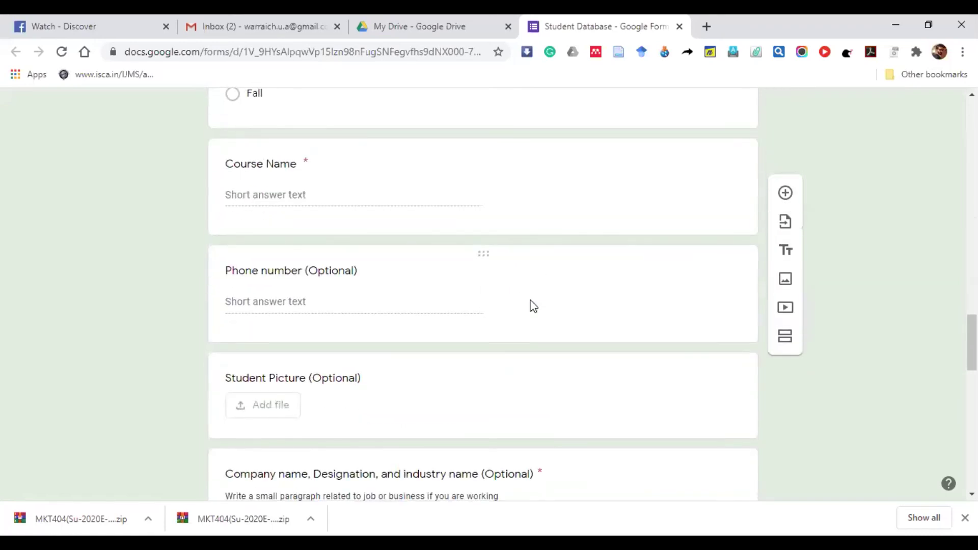
{"action": "scroll", "coordinate": [530, 306], "scroll_direction": "down", "scroll_amount": 2}
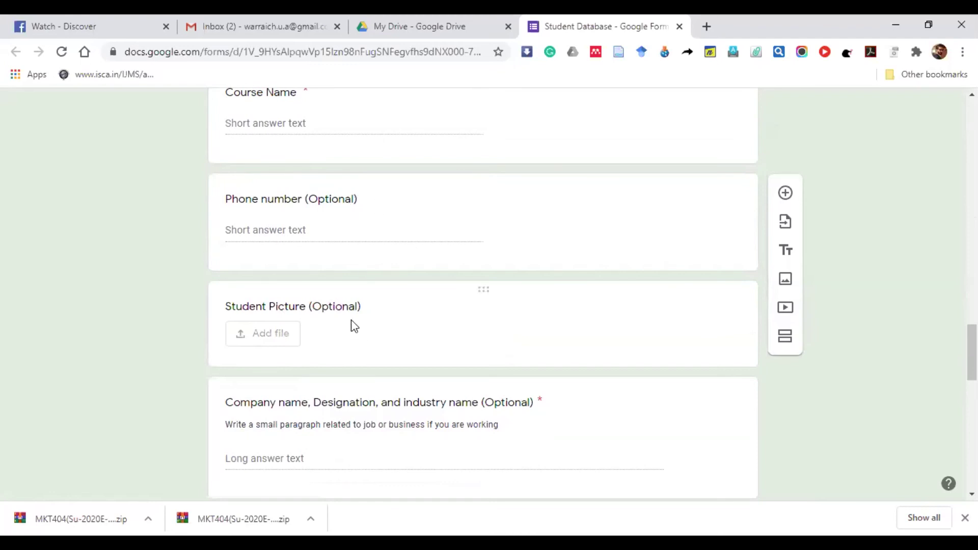
{"action": "scroll", "coordinate": [351, 316], "scroll_direction": "up", "scroll_amount": 4}
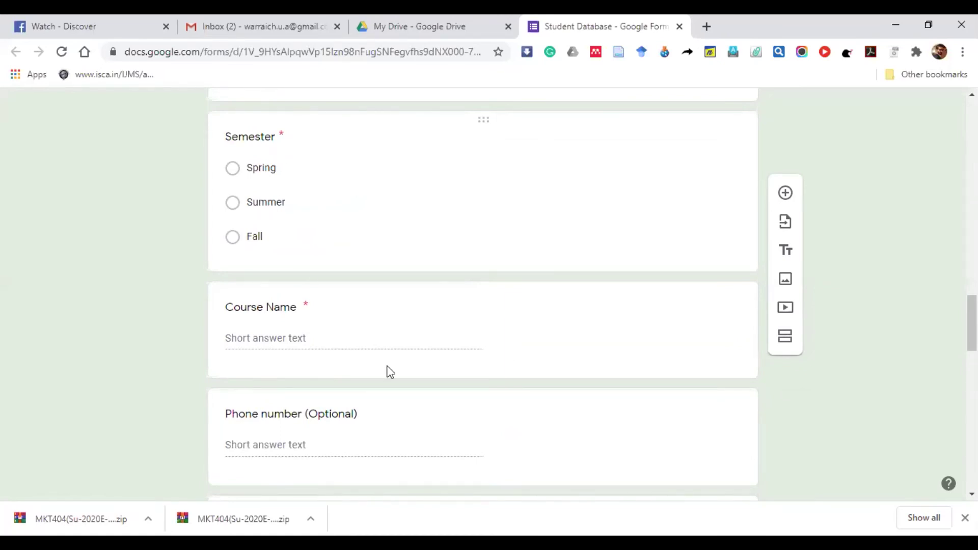
{"action": "scroll", "coordinate": [390, 372], "scroll_direction": "down", "scroll_amount": 4}
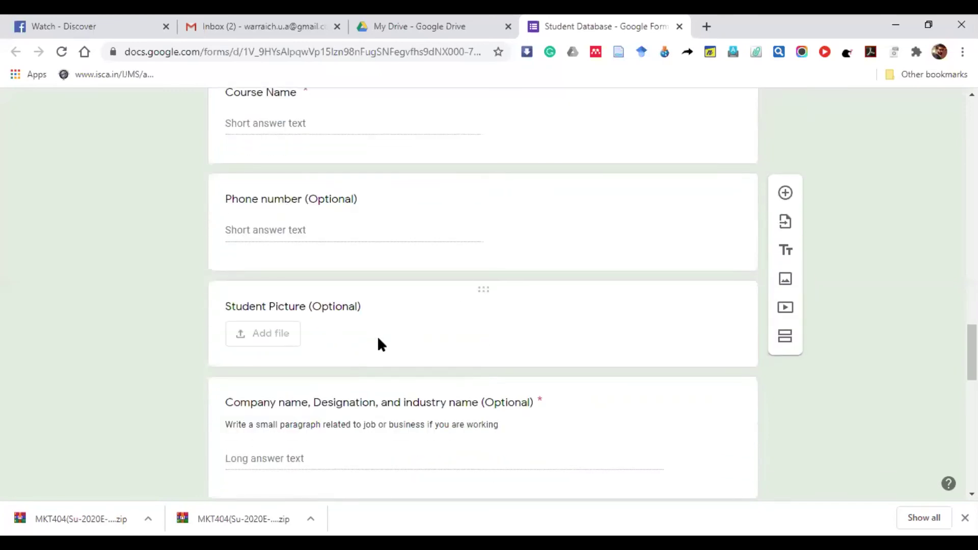
Examine the long-answer questions about the company, the course and the instructor through to the end of the form
{"action": "scroll", "coordinate": [380, 344], "scroll_direction": "down", "scroll_amount": 1}
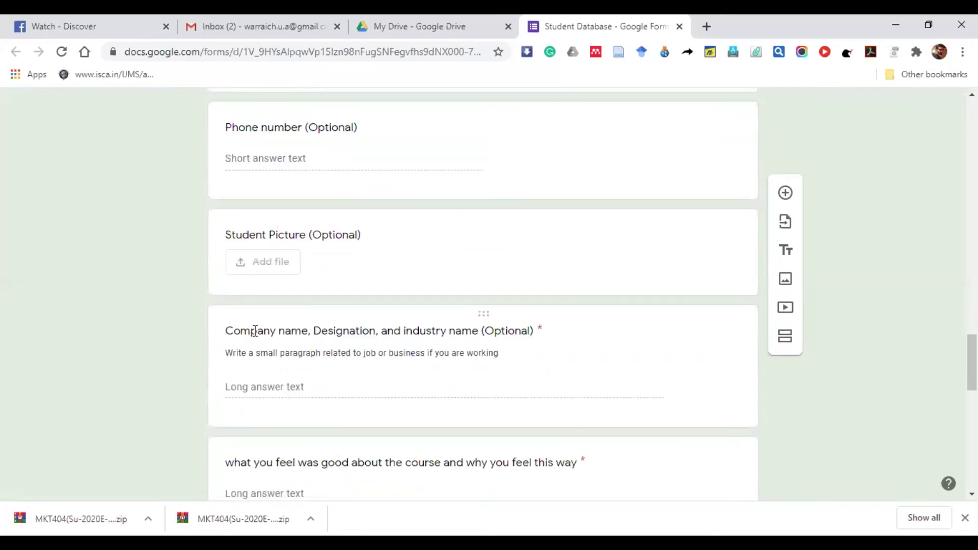
{"action": "scroll", "coordinate": [255, 331], "scroll_direction": "down", "scroll_amount": 1}
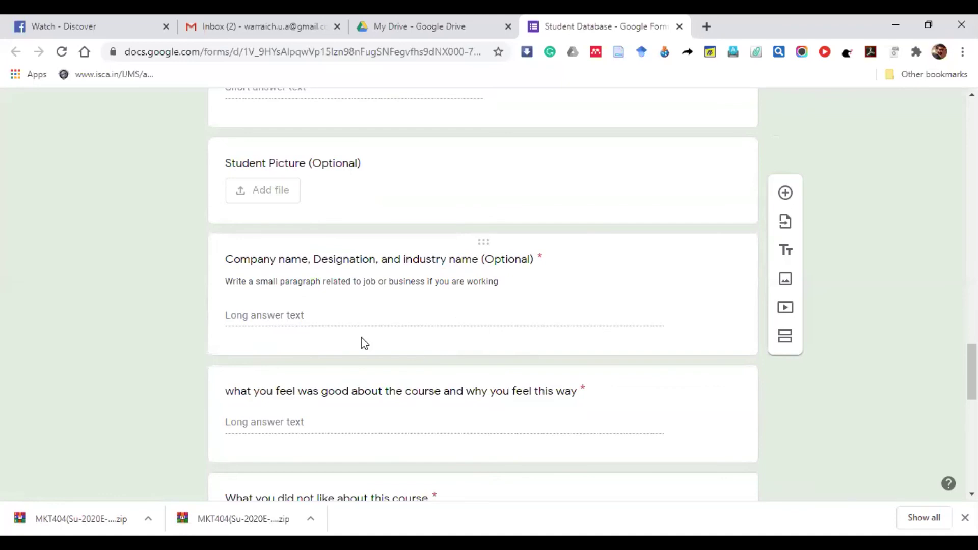
{"action": "scroll", "coordinate": [361, 337], "scroll_direction": "down", "scroll_amount": 1}
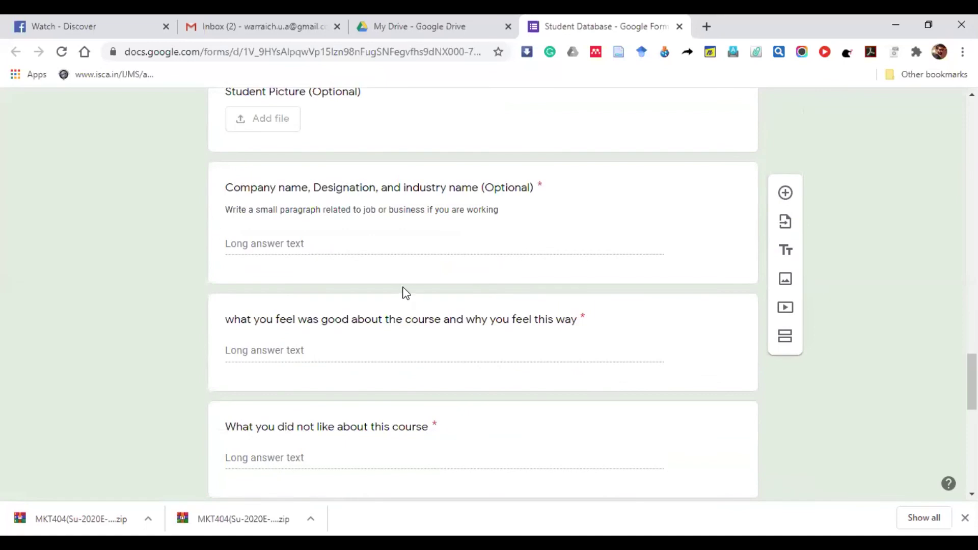
{"action": "scroll", "coordinate": [357, 194], "scroll_direction": "down", "scroll_amount": 3}
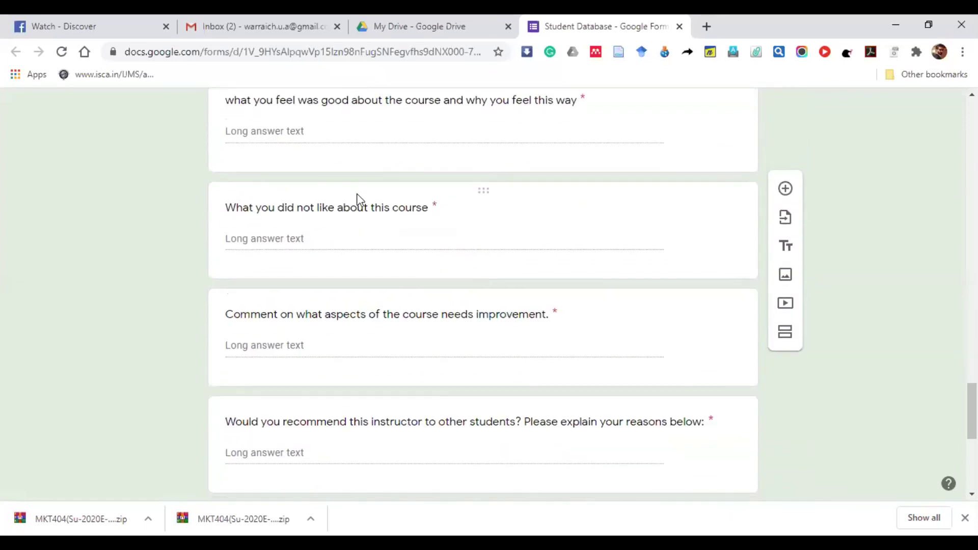
{"action": "scroll", "coordinate": [360, 200], "scroll_direction": "down", "scroll_amount": 2}
{"action": "scroll", "coordinate": [359, 200], "scroll_direction": "down", "scroll_amount": 3}
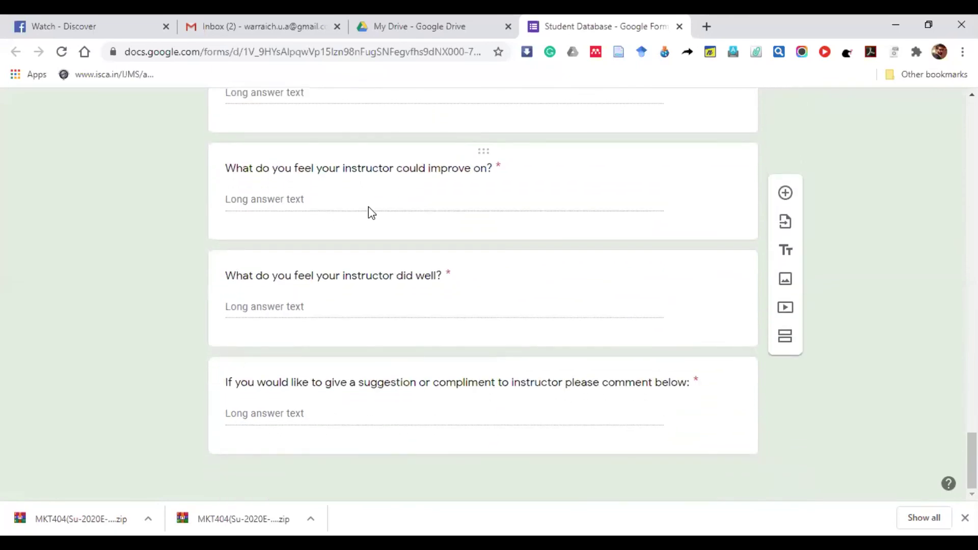
Open the form's response summary and review the respondents' emails and names plus the university, year, semester and course charts
{"action": "scroll", "coordinate": [540, 281], "scroll_direction": "up", "scroll_amount": 20}
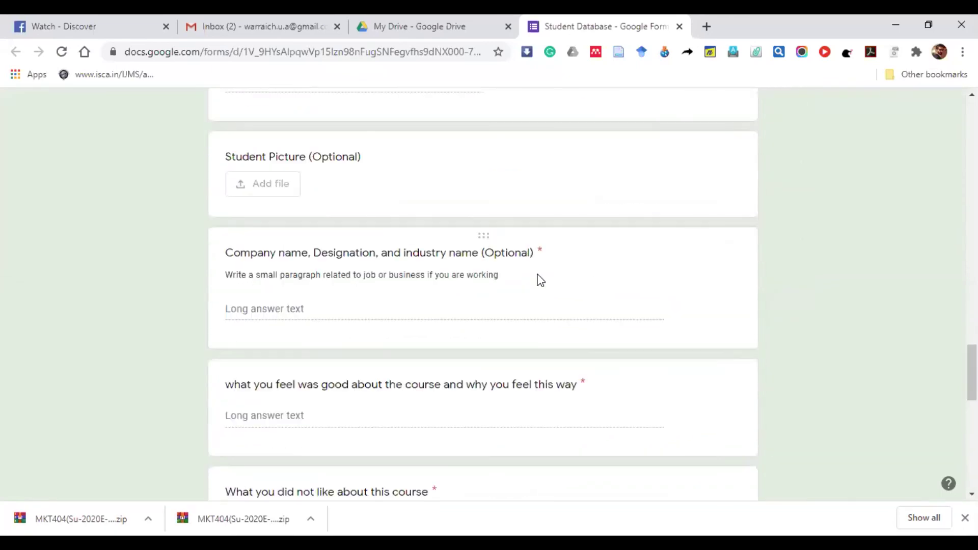
{"action": "scroll", "coordinate": [540, 280], "scroll_direction": "up", "scroll_amount": 8}
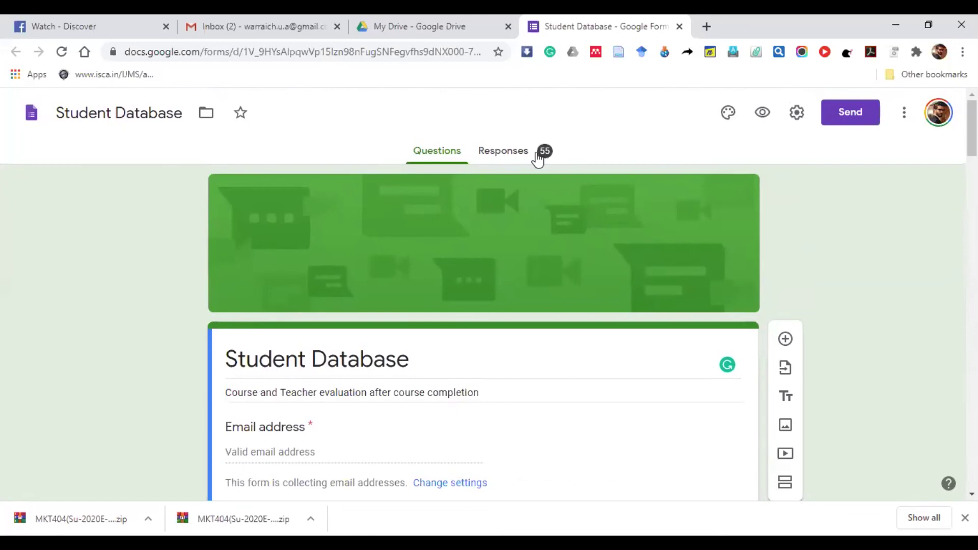
{"action": "left_click", "coordinate": [513, 155]}
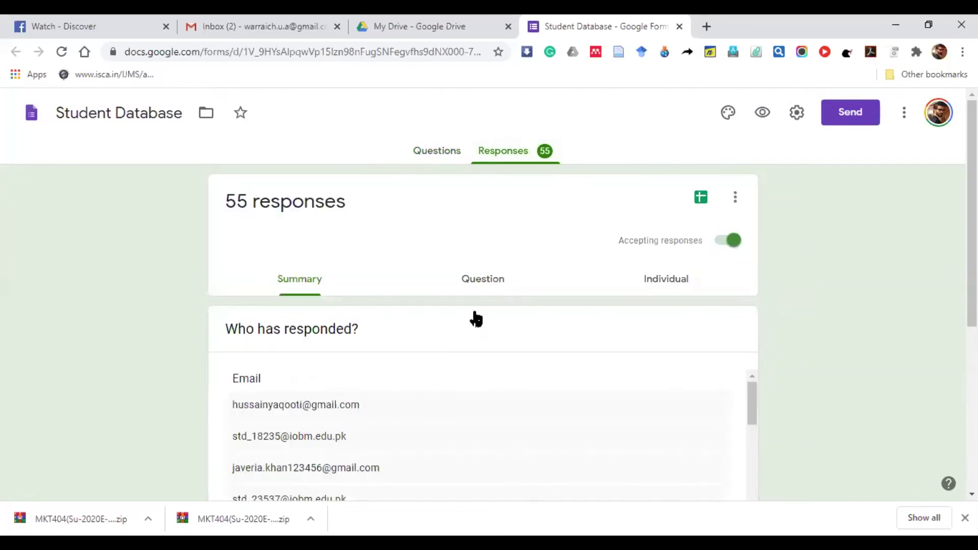
{"action": "scroll", "coordinate": [476, 319], "scroll_direction": "down", "scroll_amount": 10}
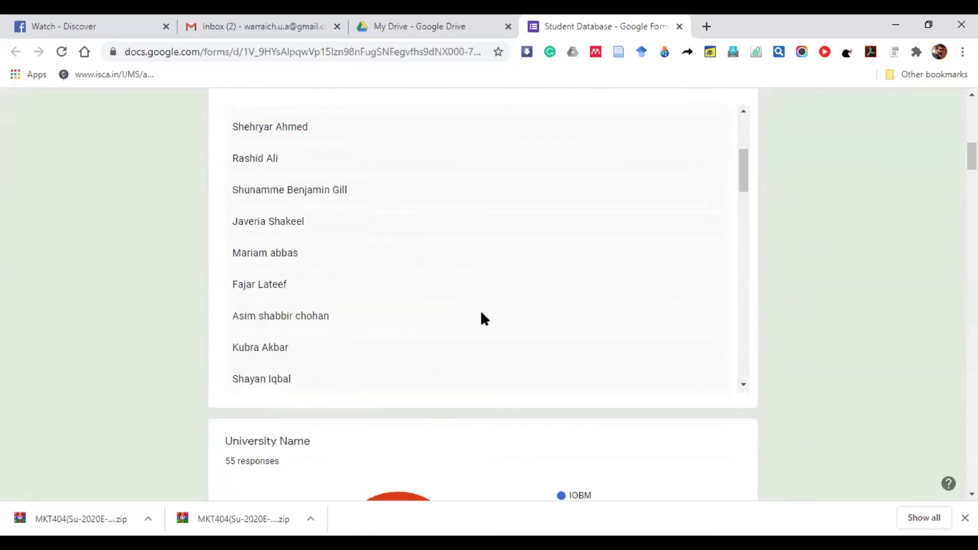
{"action": "scroll", "coordinate": [588, 308], "scroll_direction": "down", "scroll_amount": 5}
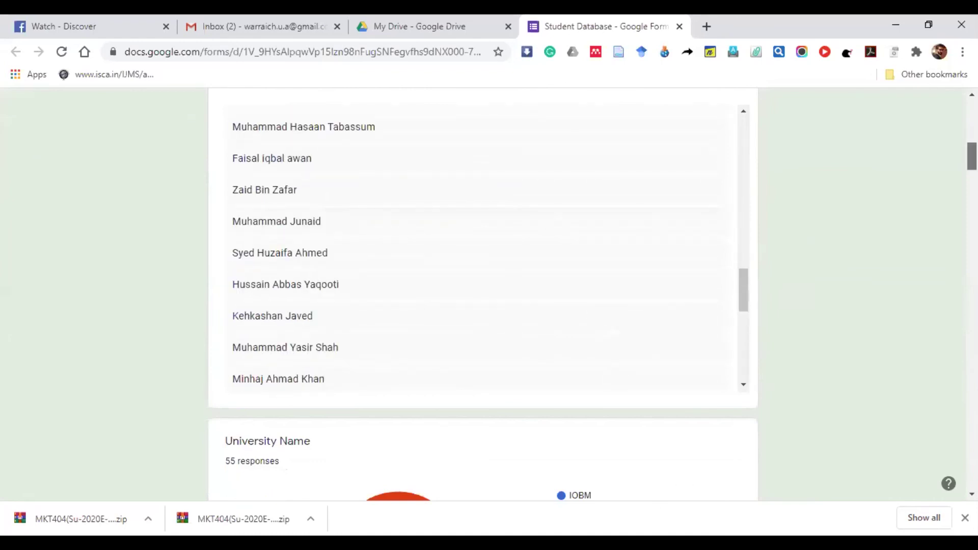
{"action": "scroll", "coordinate": [588, 307], "scroll_direction": "down", "scroll_amount": 4}
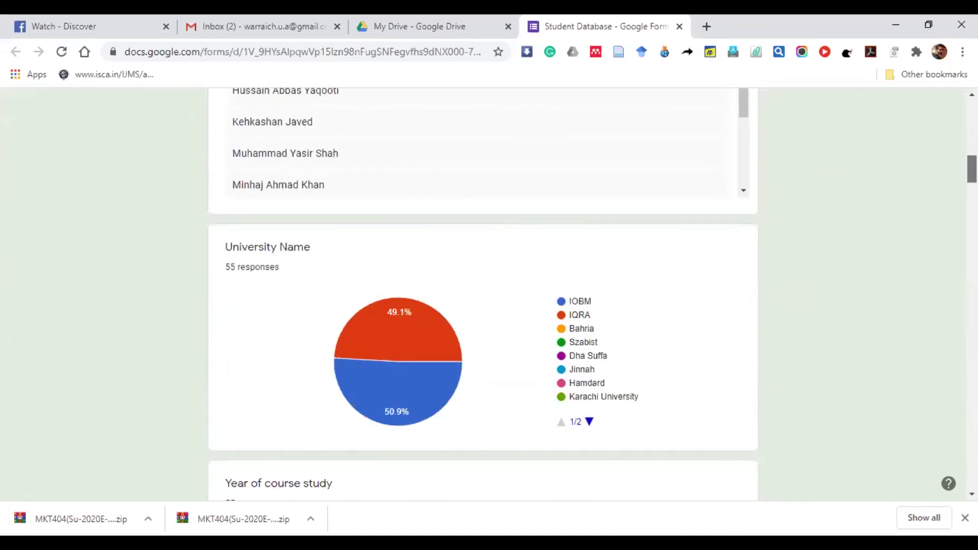
{"action": "scroll", "coordinate": [483, 294], "scroll_direction": "down", "scroll_amount": 1}
{"action": "scroll", "coordinate": [483, 294], "scroll_direction": "down", "scroll_amount": 15}
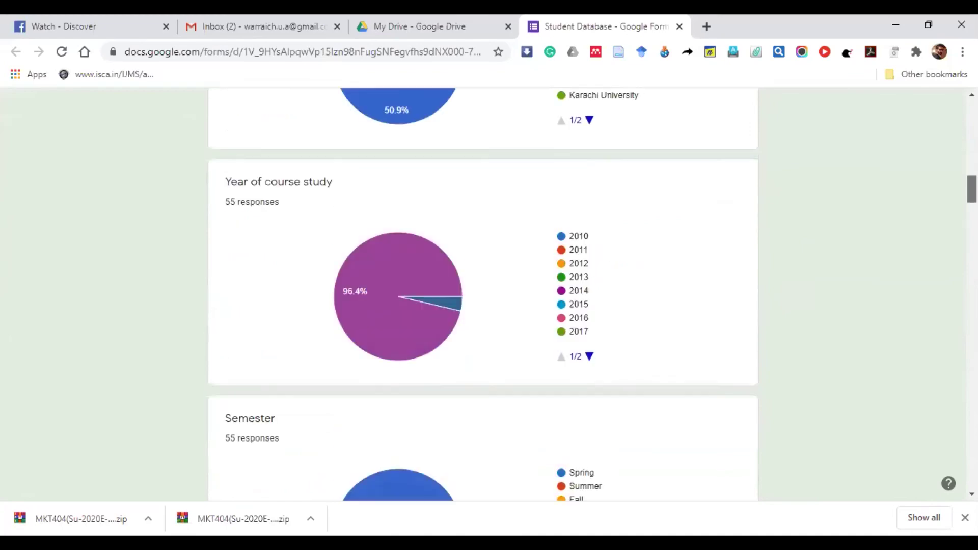
{"action": "scroll", "coordinate": [483, 294], "scroll_direction": "down", "scroll_amount": 9}
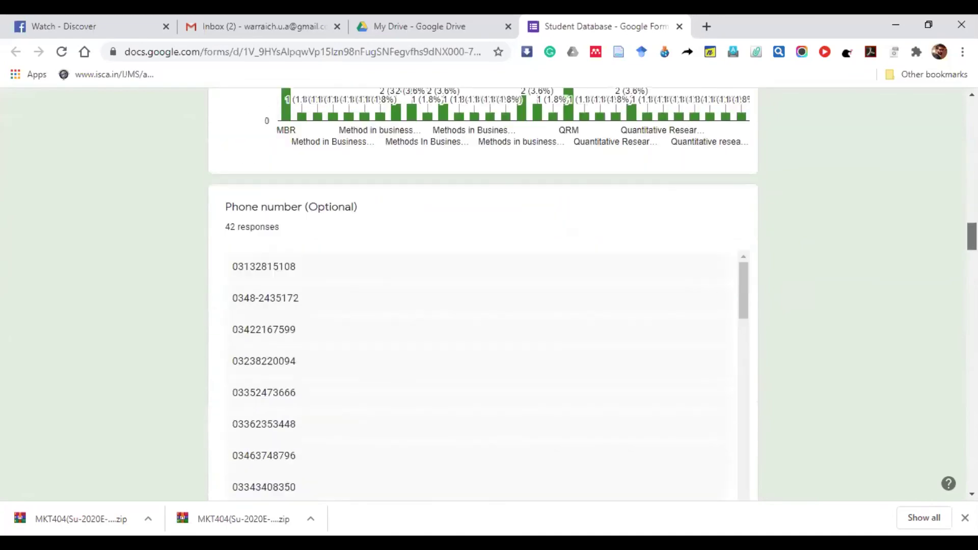
Examine the summarized answers on phone numbers, student pictures, company details, the course and the instructor
{"action": "scroll", "coordinate": [483, 294], "scroll_direction": "up", "scroll_amount": 2}
{"action": "scroll", "coordinate": [483, 294], "scroll_direction": "up", "scroll_amount": 2}
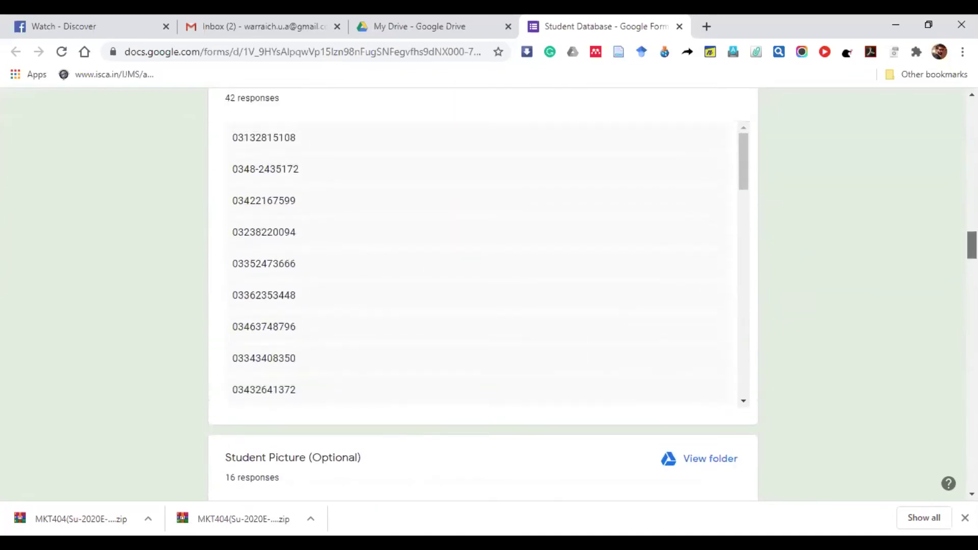
{"action": "scroll", "coordinate": [483, 294], "scroll_direction": "down", "scroll_amount": 9}
{"action": "scroll", "coordinate": [945, 302], "scroll_direction": "down", "scroll_amount": 10}
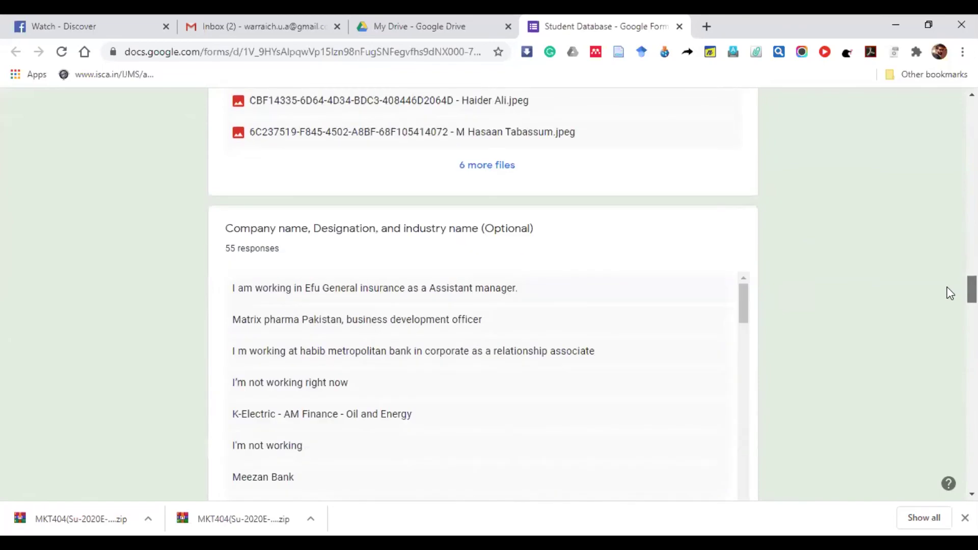
{"action": "scroll", "coordinate": [945, 302], "scroll_direction": "down", "scroll_amount": 7}
{"action": "scroll", "coordinate": [942, 361], "scroll_direction": "down", "scroll_amount": 6}
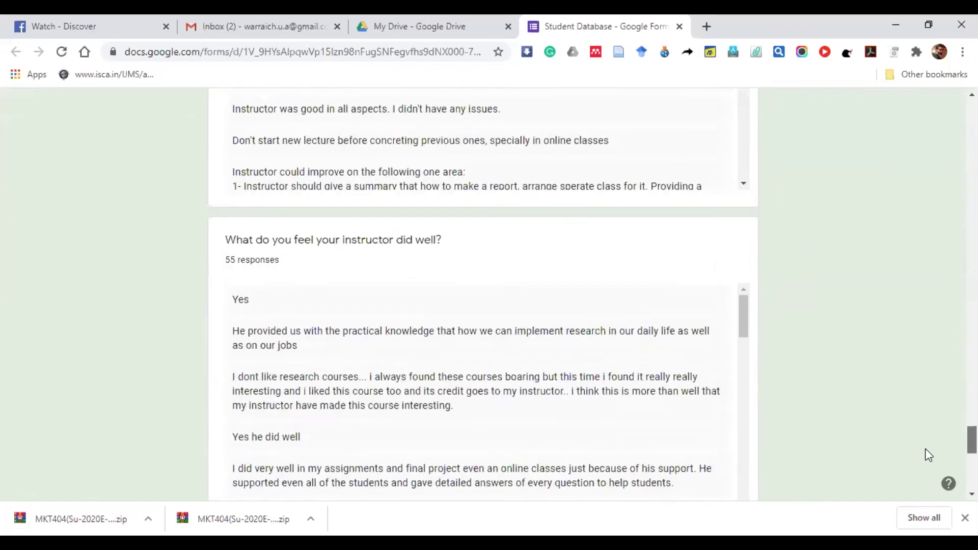
{"action": "scroll", "coordinate": [939, 400], "scroll_direction": "up", "scroll_amount": 1}
{"action": "scroll", "coordinate": [940, 390], "scroll_direction": "down", "scroll_amount": 4}
{"action": "scroll", "coordinate": [940, 390], "scroll_direction": "up", "scroll_amount": 12}
{"action": "scroll", "coordinate": [483, 294], "scroll_direction": "up", "scroll_amount": 18}
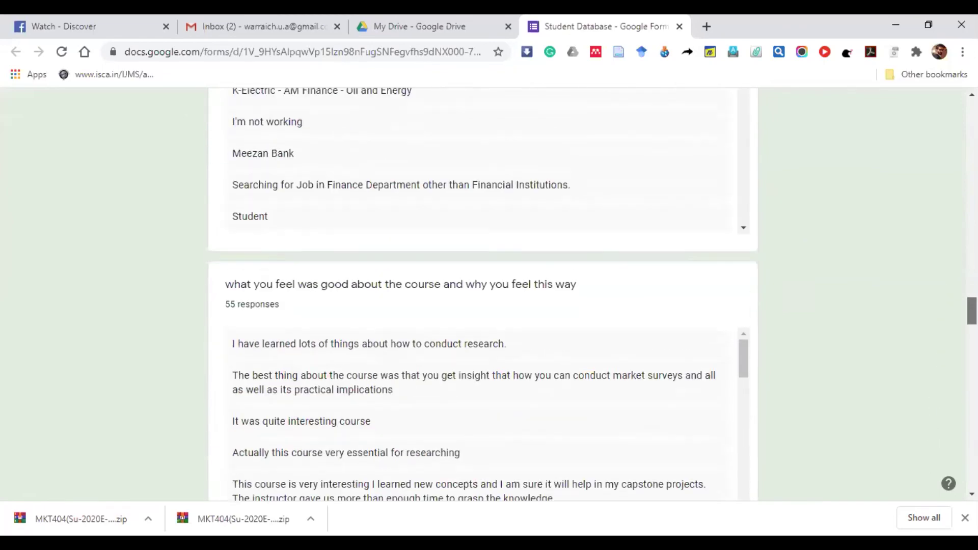
{"action": "scroll", "coordinate": [483, 294], "scroll_direction": "up", "scroll_amount": 15}
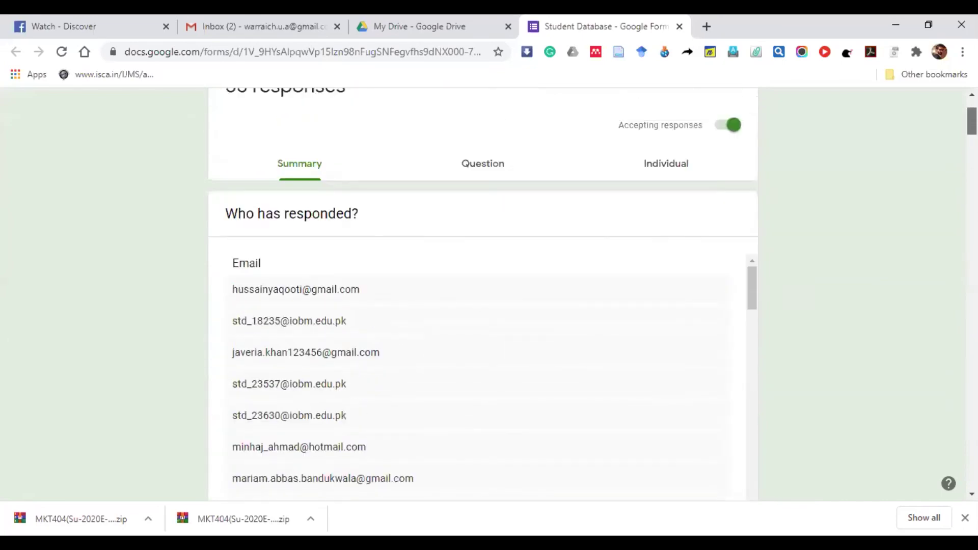
Browse the respondent list for individual responses and look over the response options, such as downloading as CSV or printing all
{"action": "left_click", "coordinate": [676, 164]}
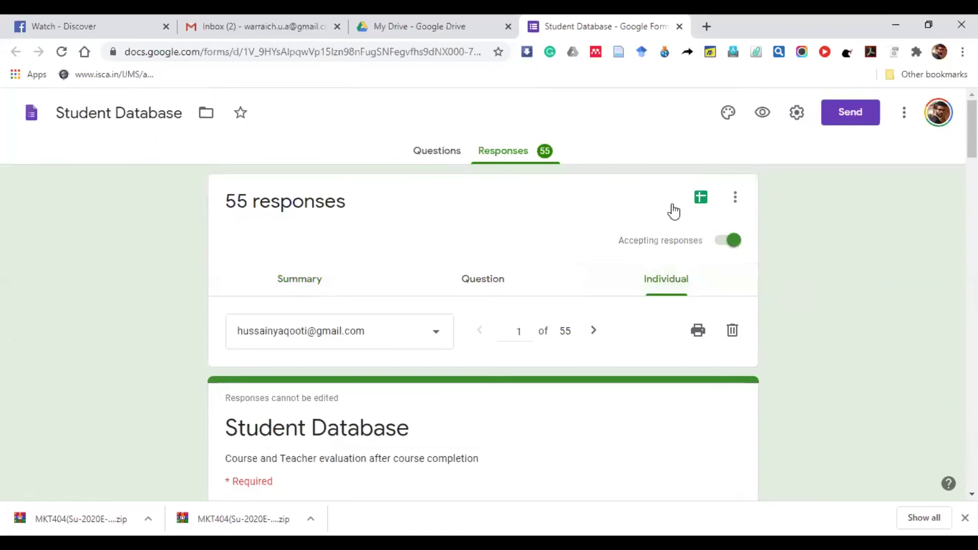
{"action": "left_click", "coordinate": [437, 330]}
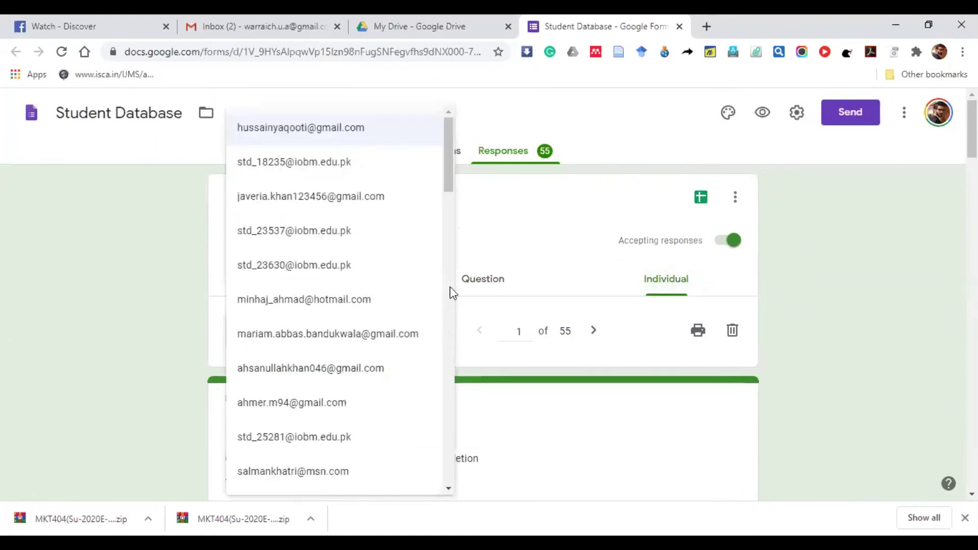
{"action": "left_click_drag", "start_coordinate": [444, 139], "coordinate": [435, 357]}
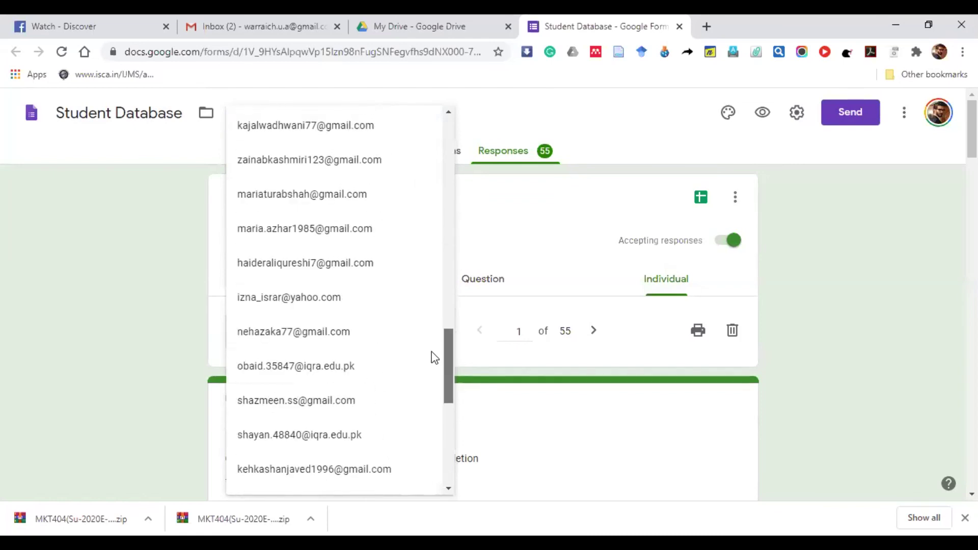
{"action": "left_click", "coordinate": [873, 336]}
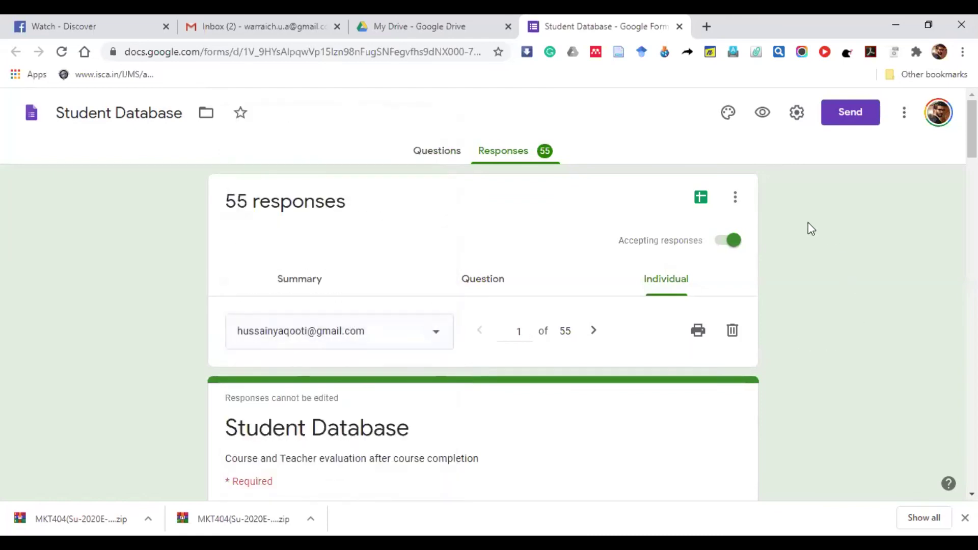
{"action": "left_click", "coordinate": [735, 200]}
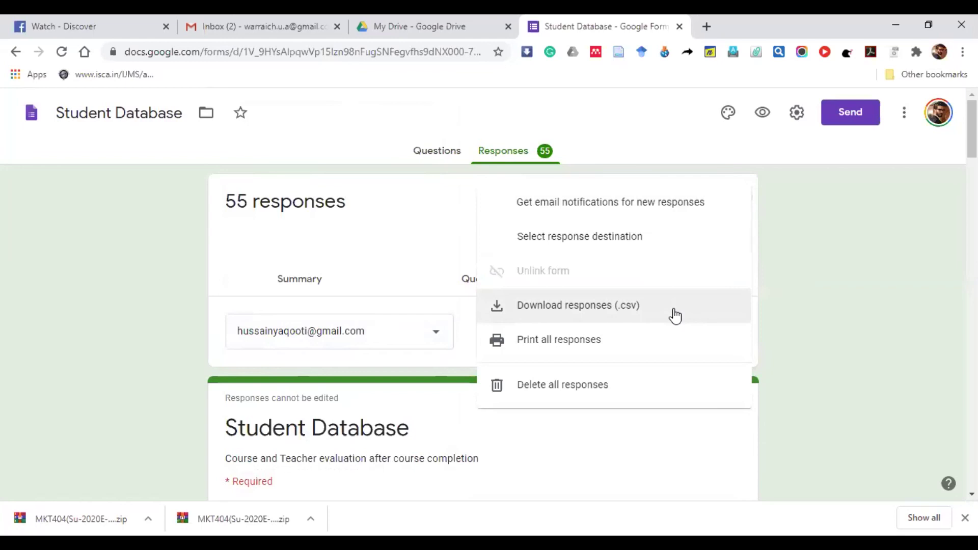
{"action": "left_click", "coordinate": [843, 237]}
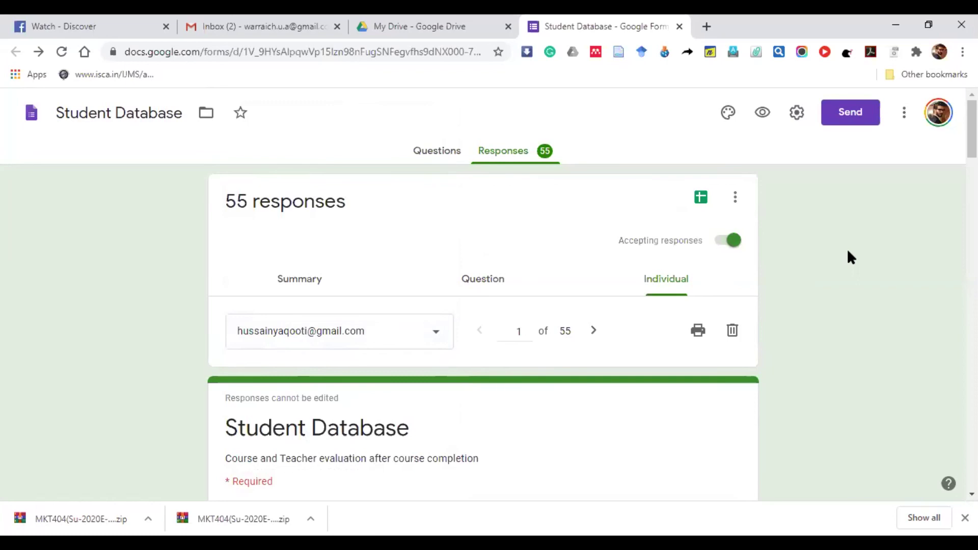
Return to the form's questions and preview the form as respondents see it, looking through its first questions
{"action": "left_click", "coordinate": [433, 155]}
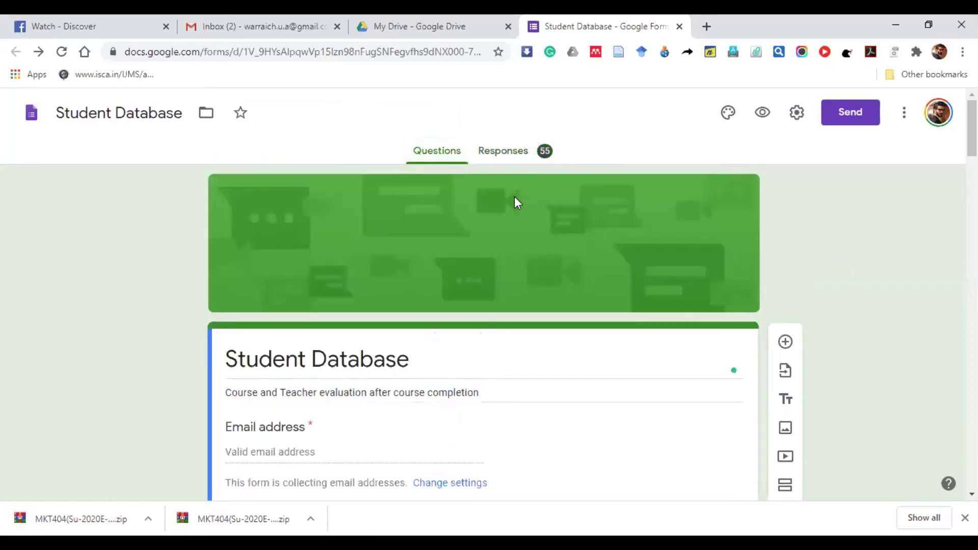
{"action": "scroll", "coordinate": [358, 211], "scroll_direction": "down", "scroll_amount": 4}
{"action": "scroll", "coordinate": [695, 234], "scroll_direction": "up", "scroll_amount": 4}
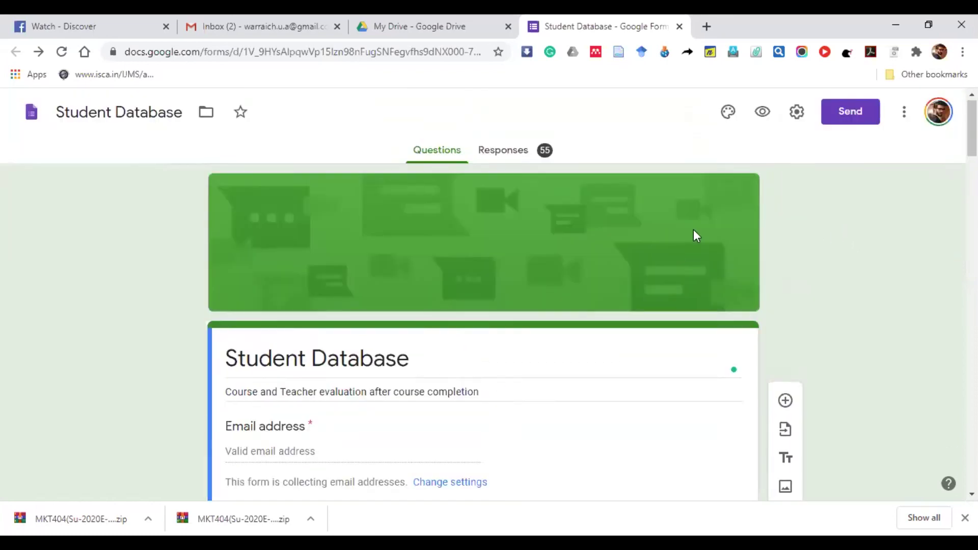
{"action": "left_click", "coordinate": [766, 113]}
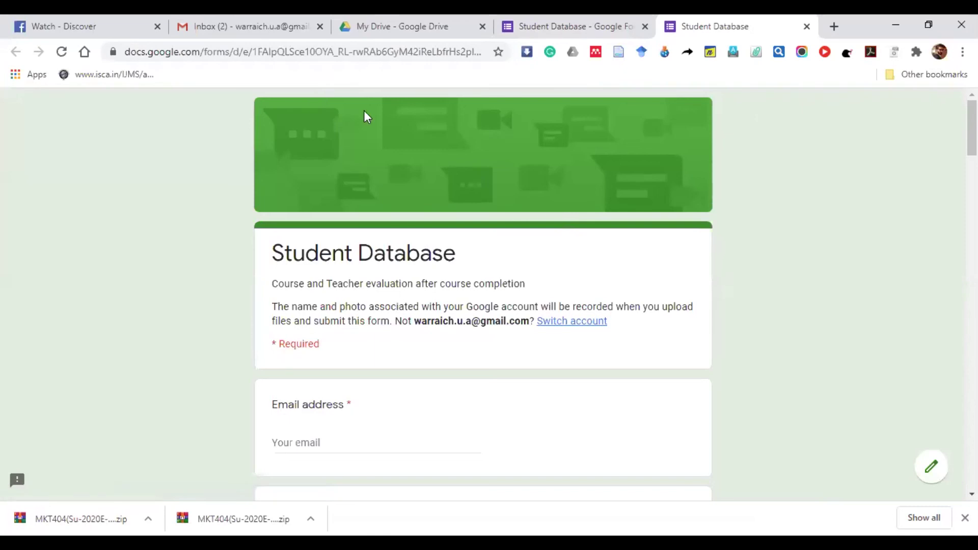
{"action": "scroll", "coordinate": [798, 228], "scroll_direction": "down", "scroll_amount": 1}
{"action": "scroll", "coordinate": [798, 228], "scroll_direction": "down", "scroll_amount": 6}
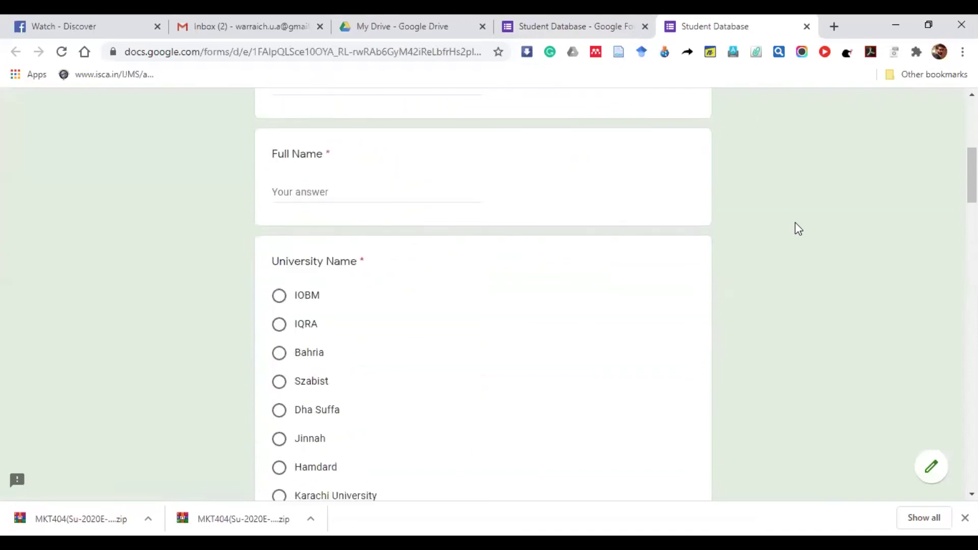
{"action": "scroll", "coordinate": [563, 273], "scroll_direction": "up", "scroll_amount": 5}
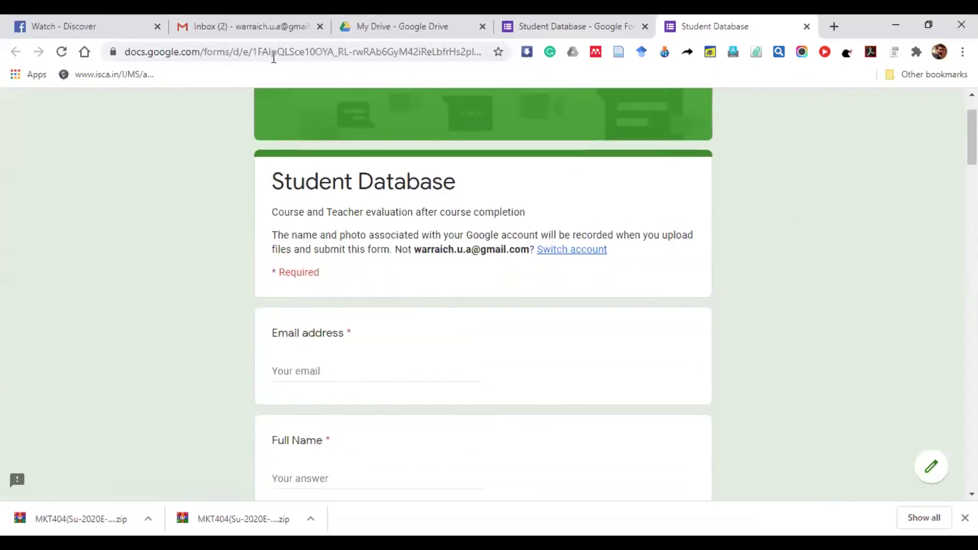